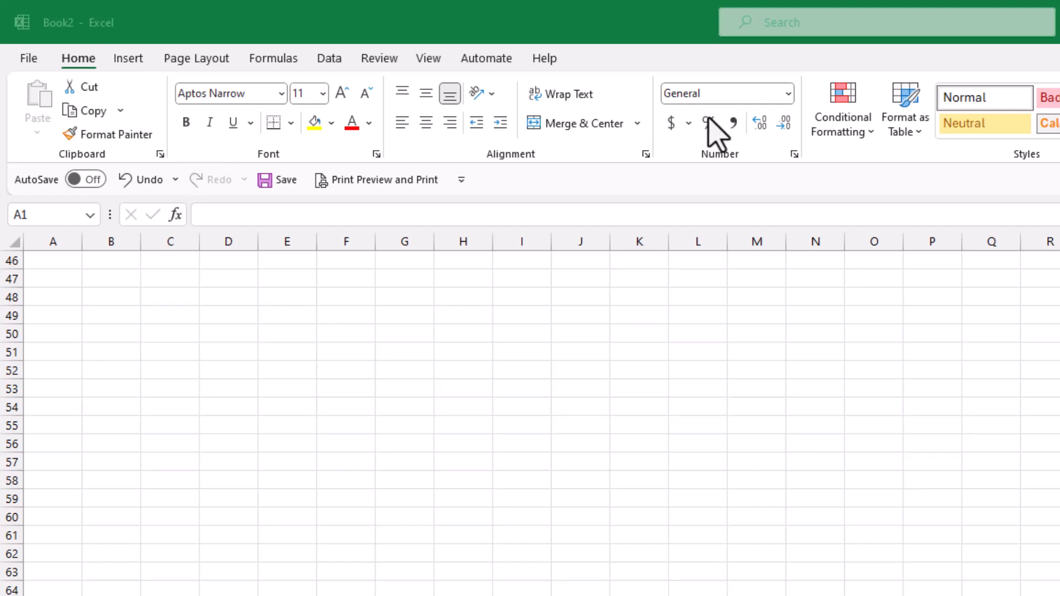
left_click(128, 59)
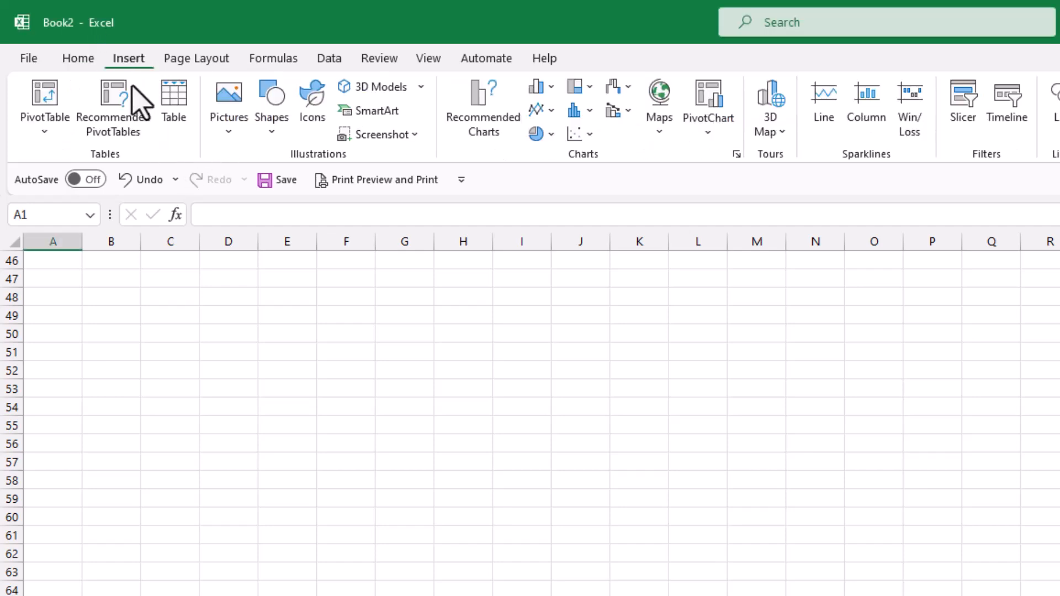
left_click(83, 59)
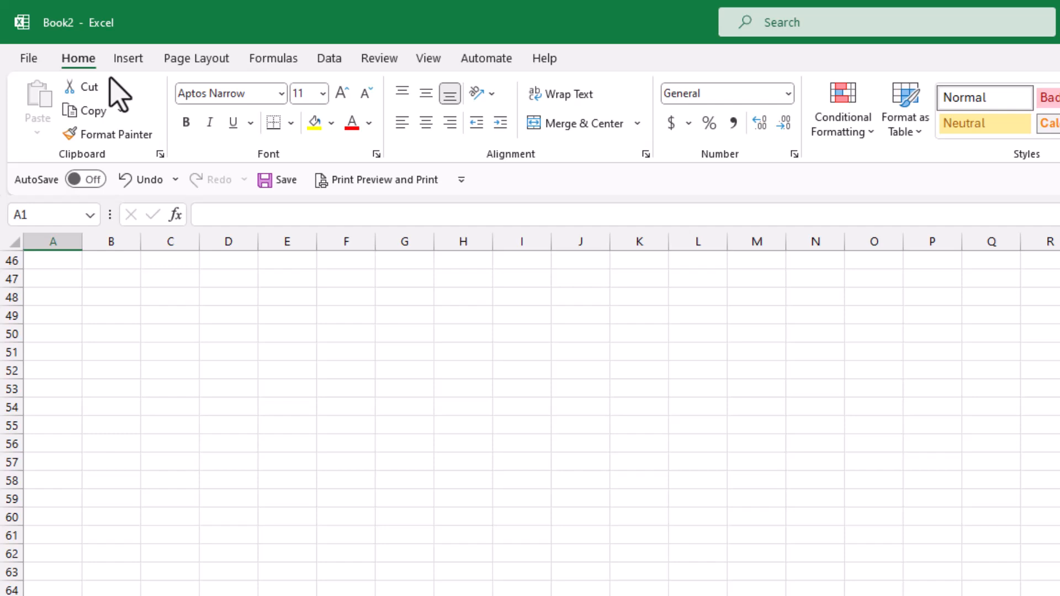
left_click(273, 60)
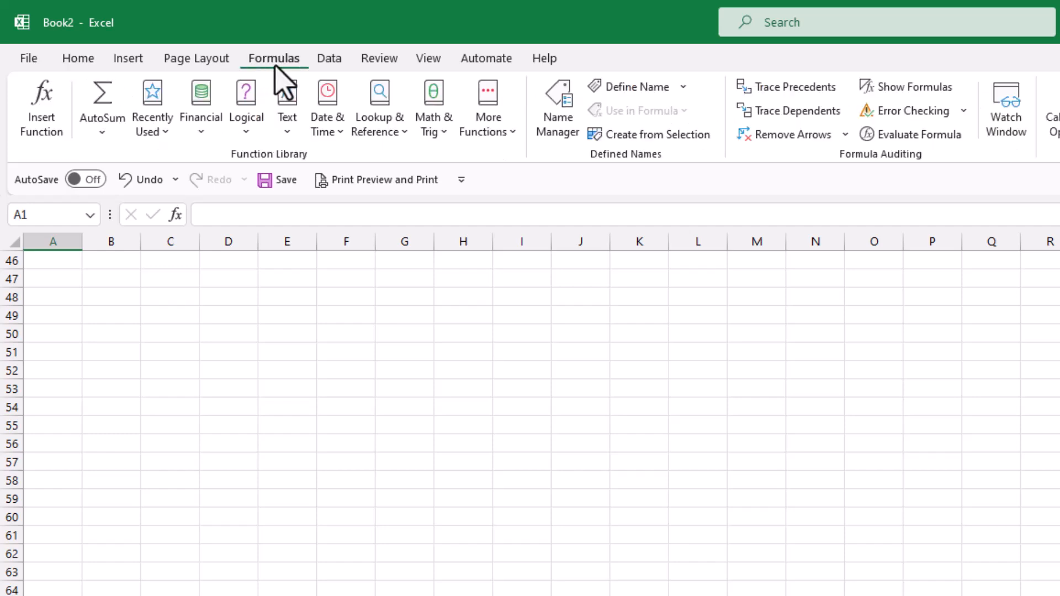
left_click(345, 62)
left_click(81, 58)
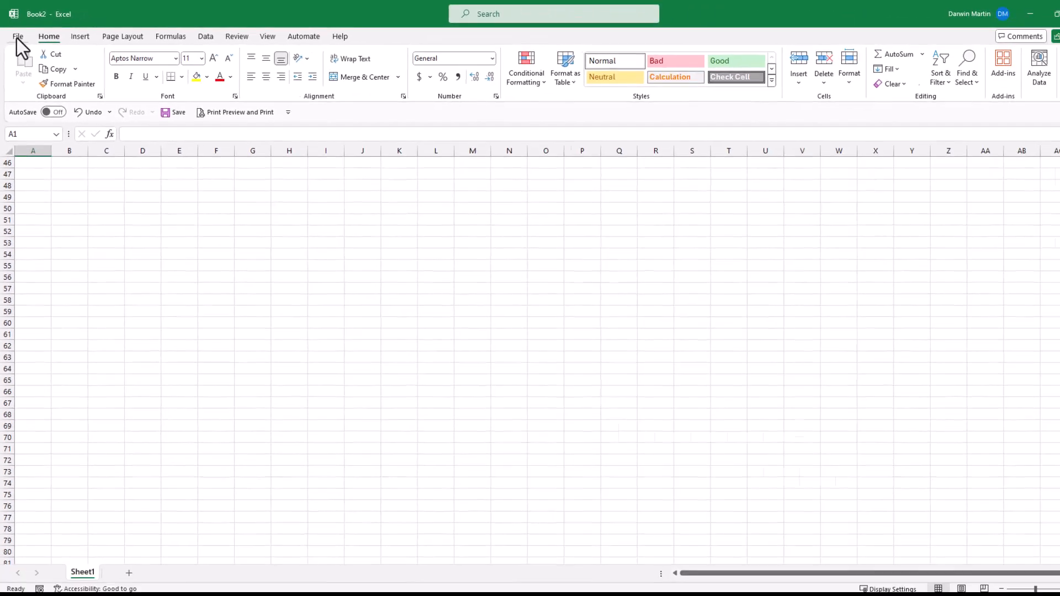
left_click(26, 53)
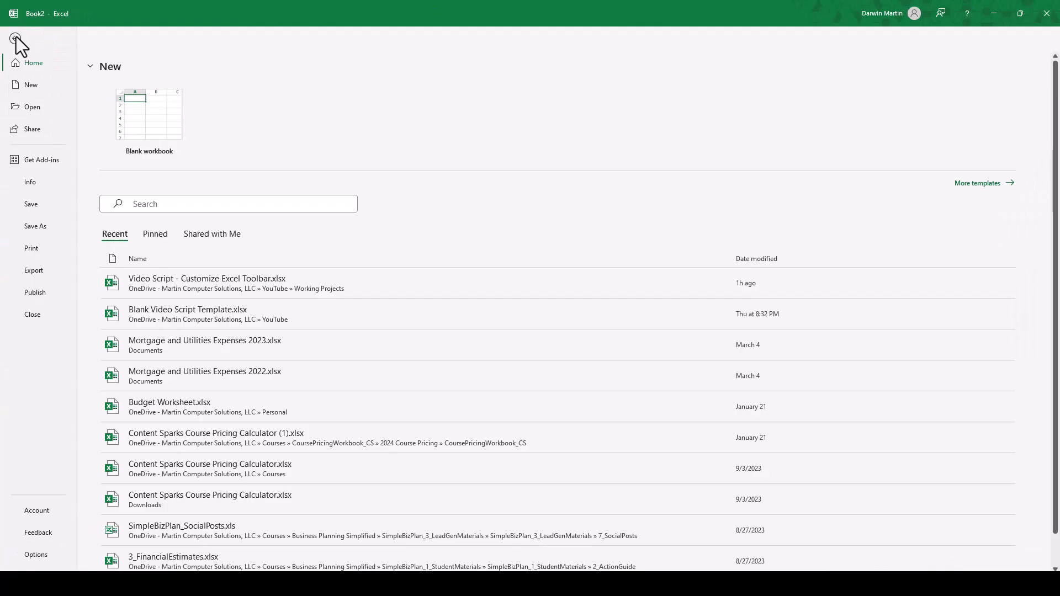
left_click(33, 557)
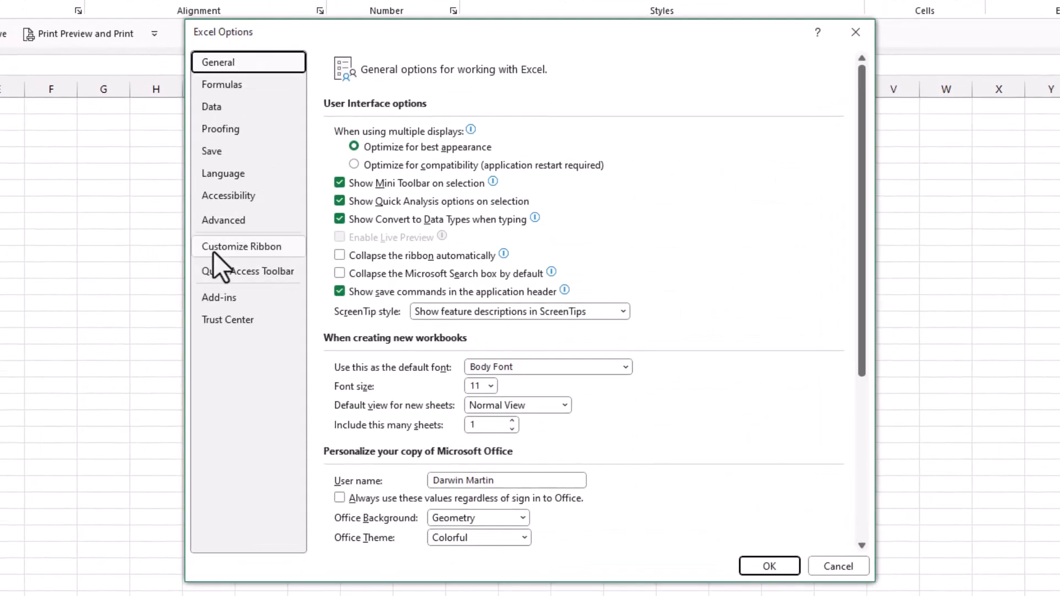
left_click(264, 252)
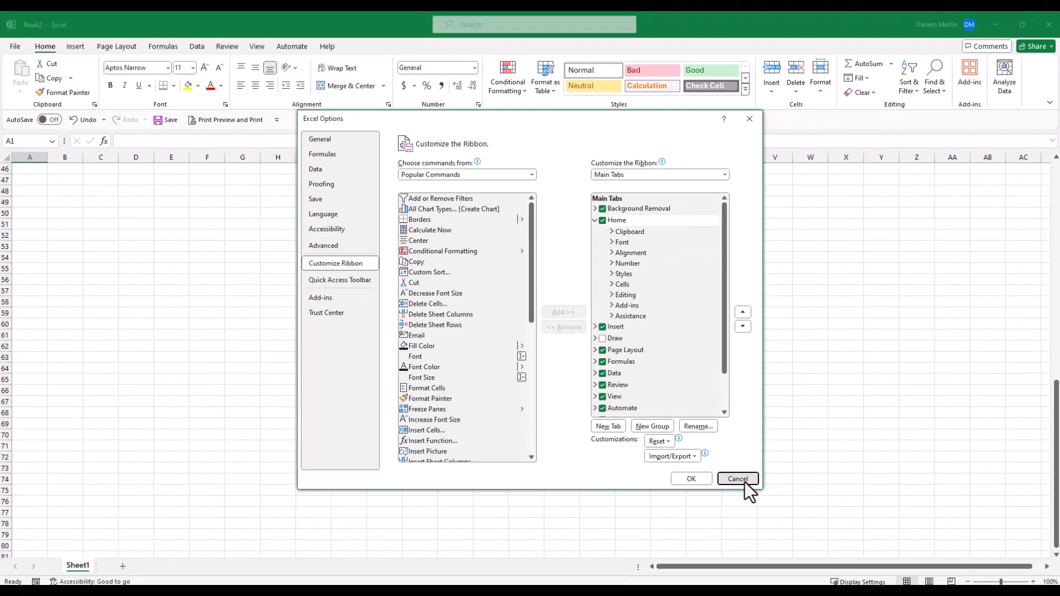
left_click(838, 566)
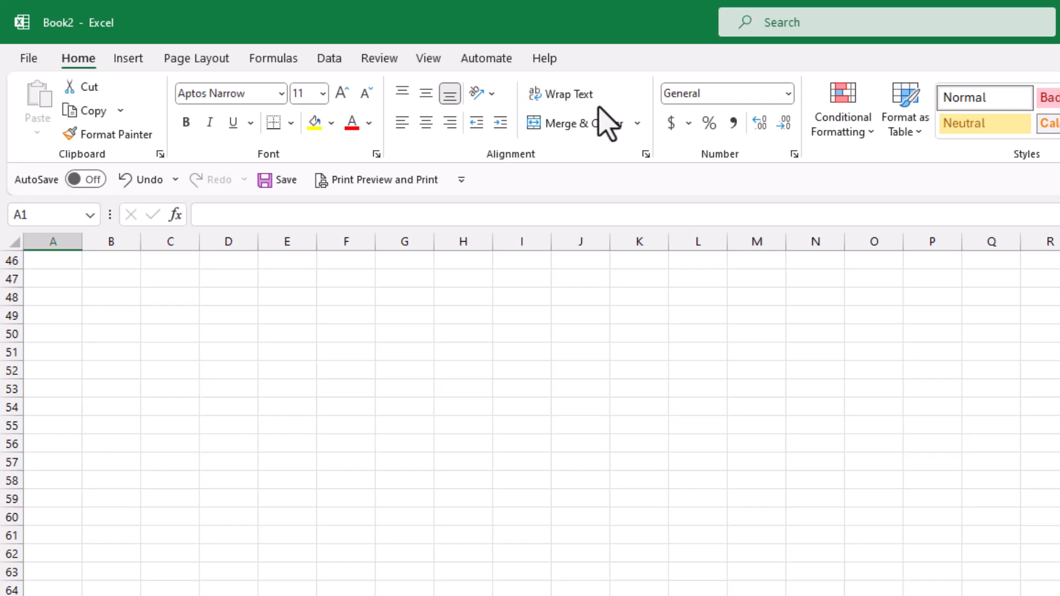
- Open the ribbon customization settings and add a new custom tab directly after Background Removal in the main tabs
right_click(628, 97)
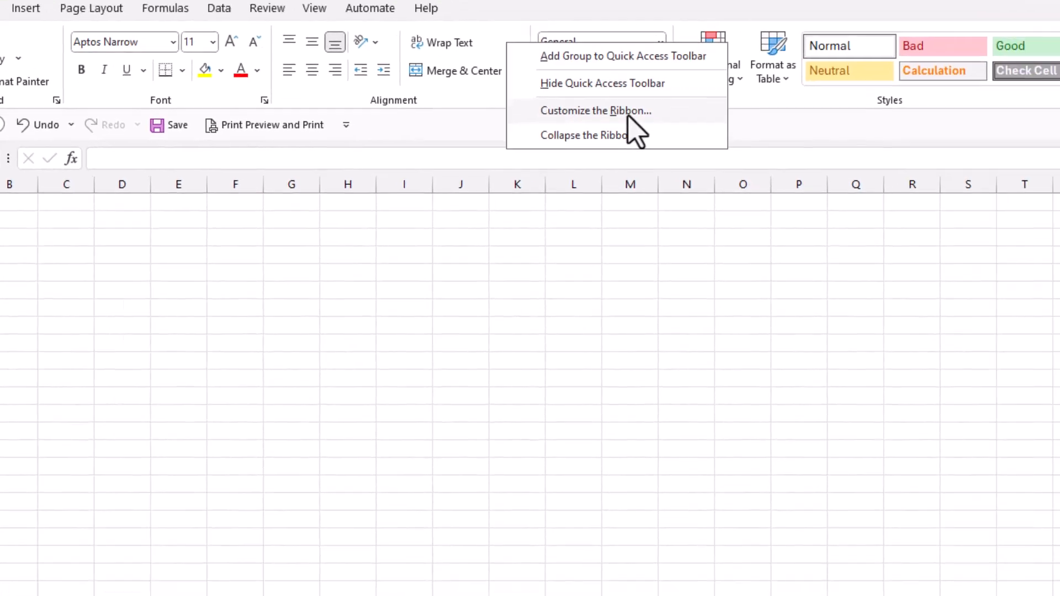
left_click(755, 166)
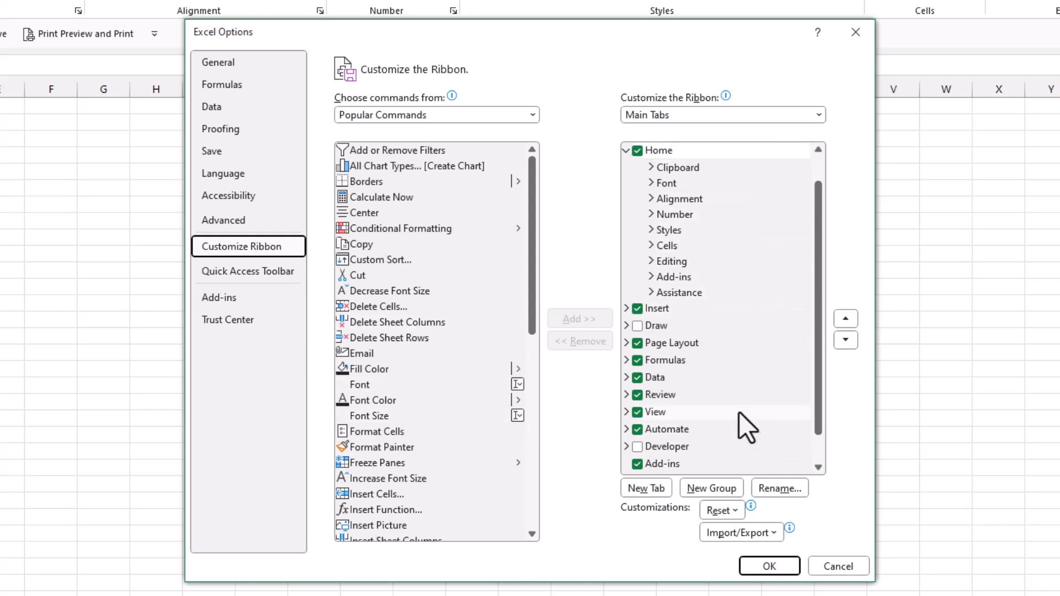
scroll(739, 412, "up", 2)
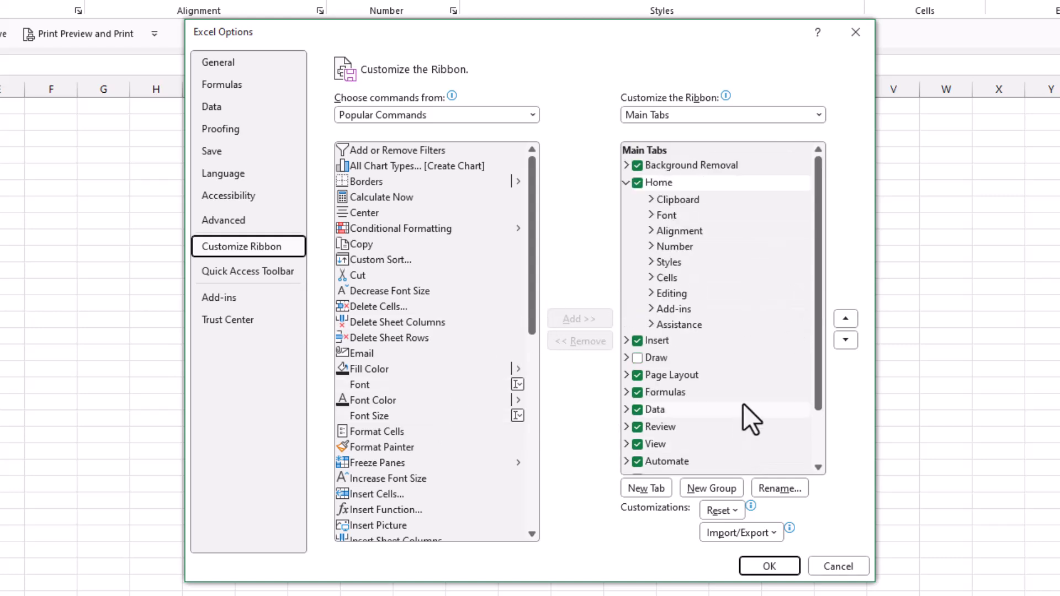
left_click(666, 166)
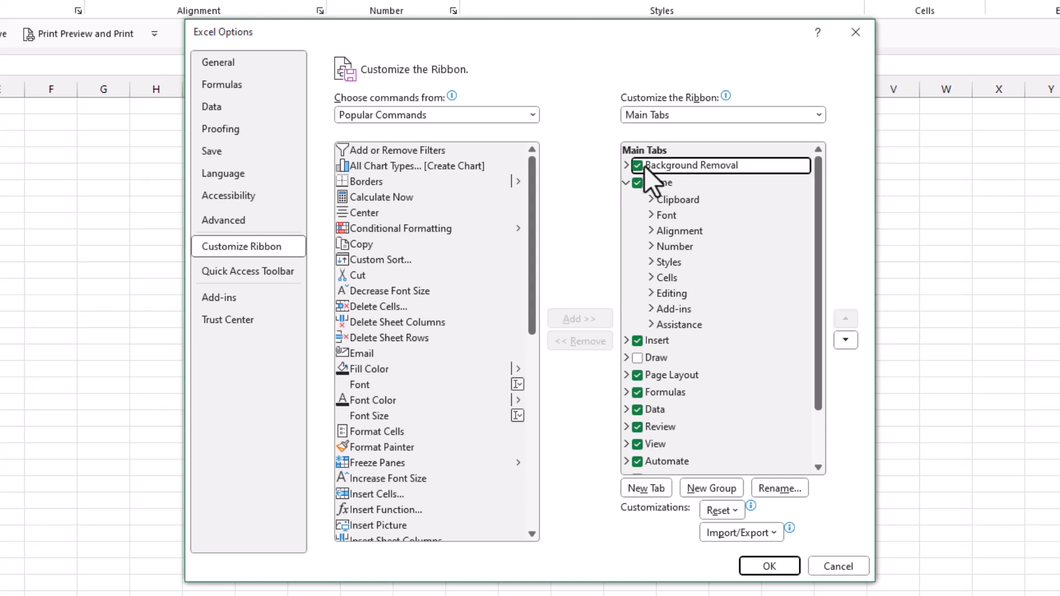
left_click(646, 489)
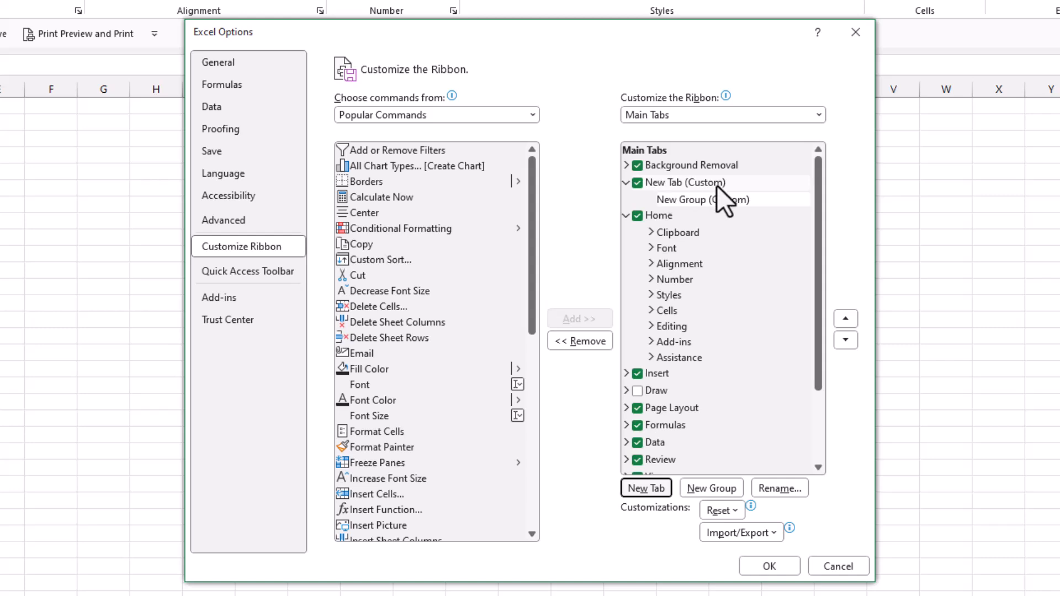
- Rename the new custom tab with the owner's first name
left_click(662, 184)
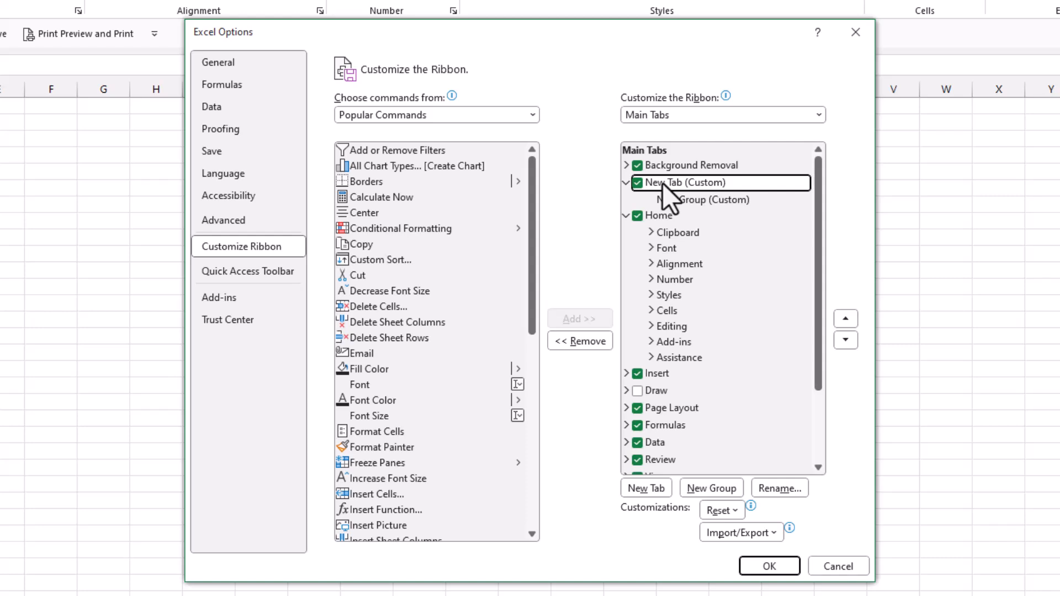
left_click(784, 488)
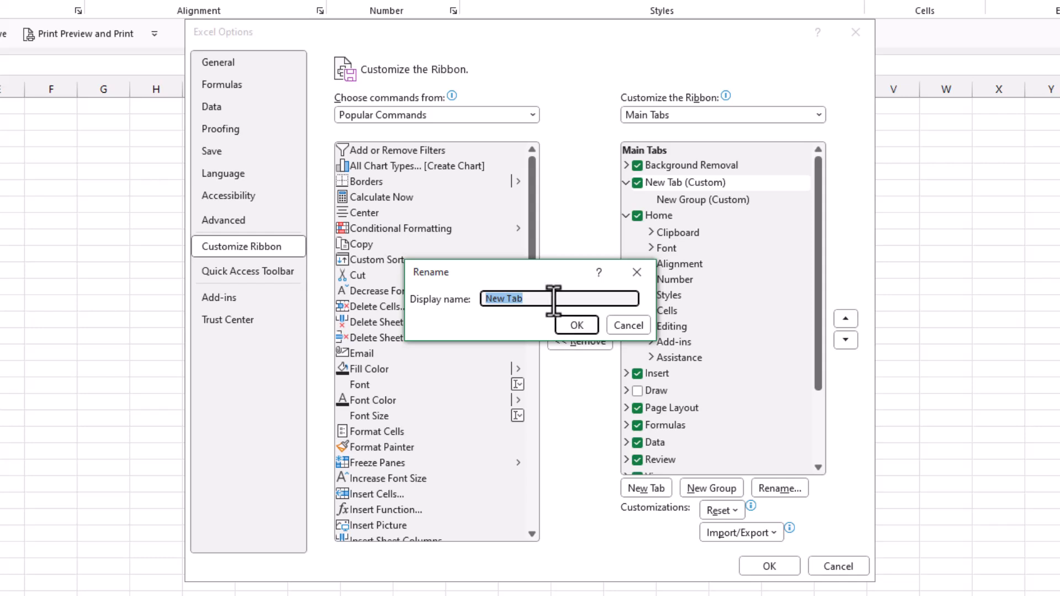
type("Darwin")
left_click(572, 325)
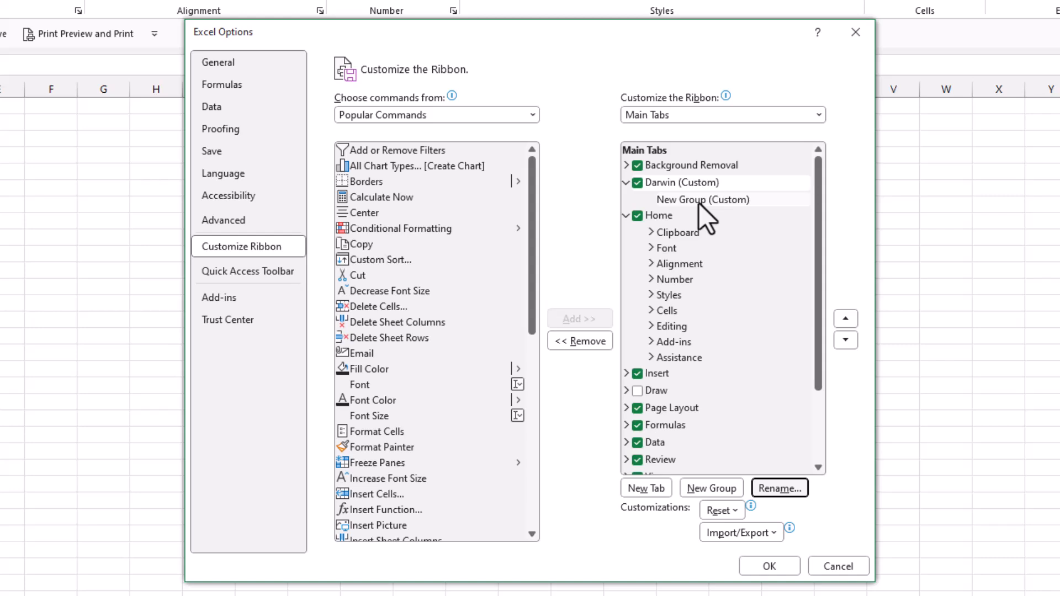
- Rename the custom tab's new group as Edit
left_click(694, 201)
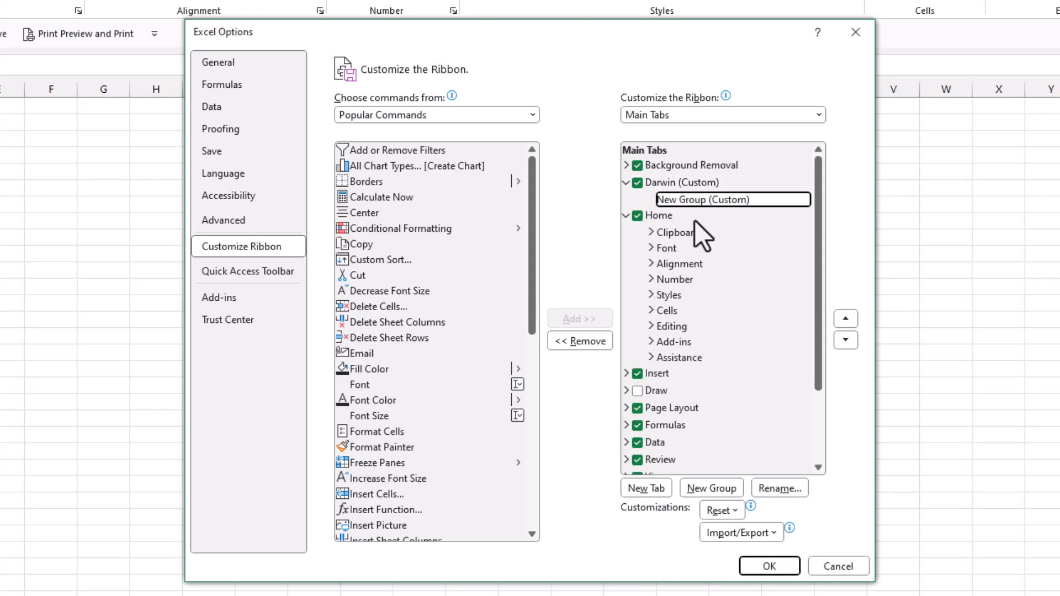
left_click(782, 489)
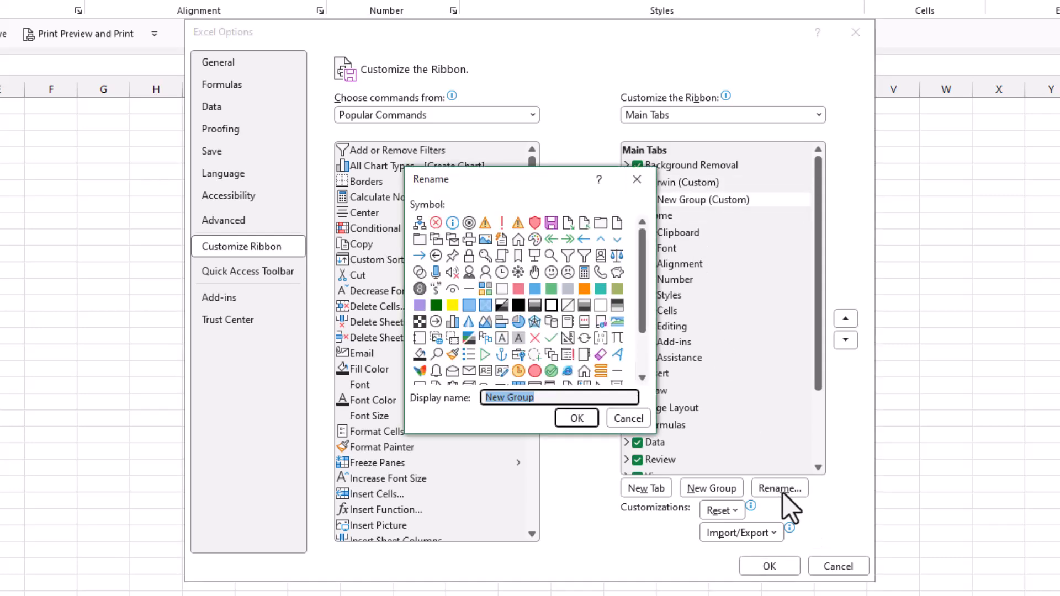
type("Edit")
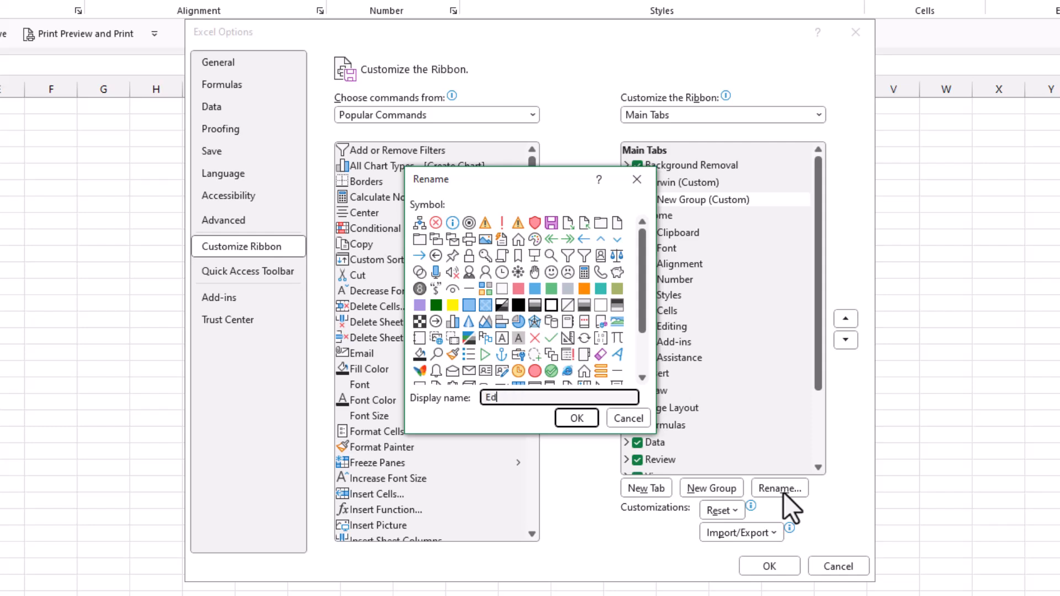
left_click(577, 418)
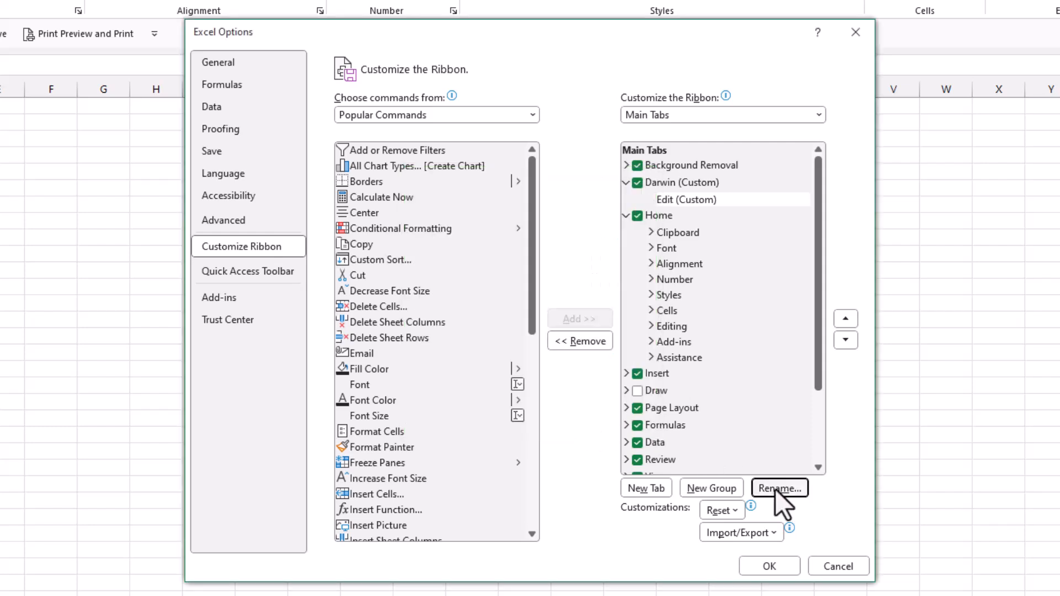
- Add a second group to the custom tab below Edit and name it Save
left_click(711, 490)
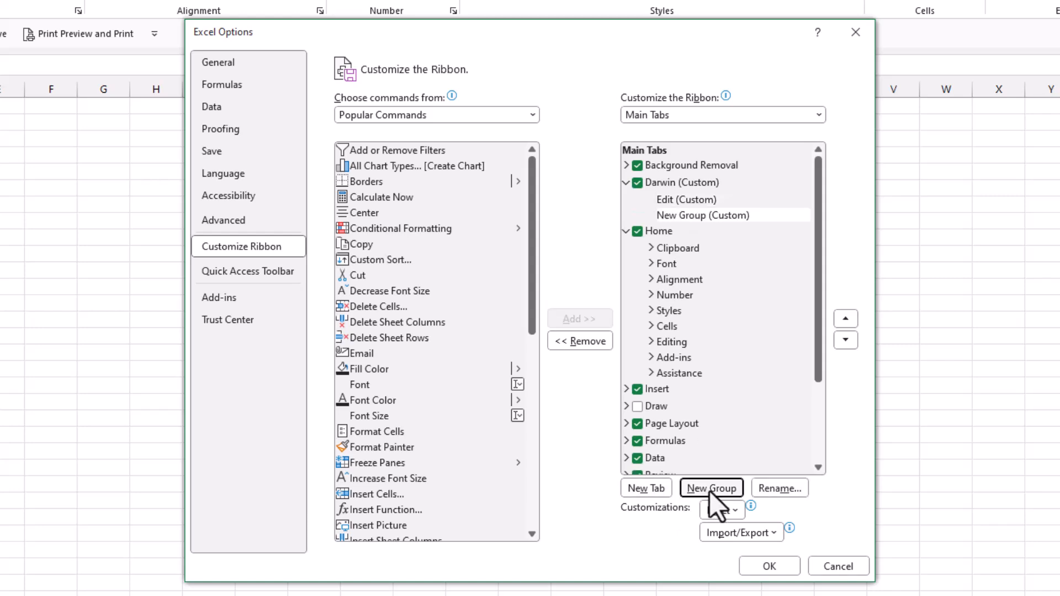
left_click(723, 216)
left_click(774, 492)
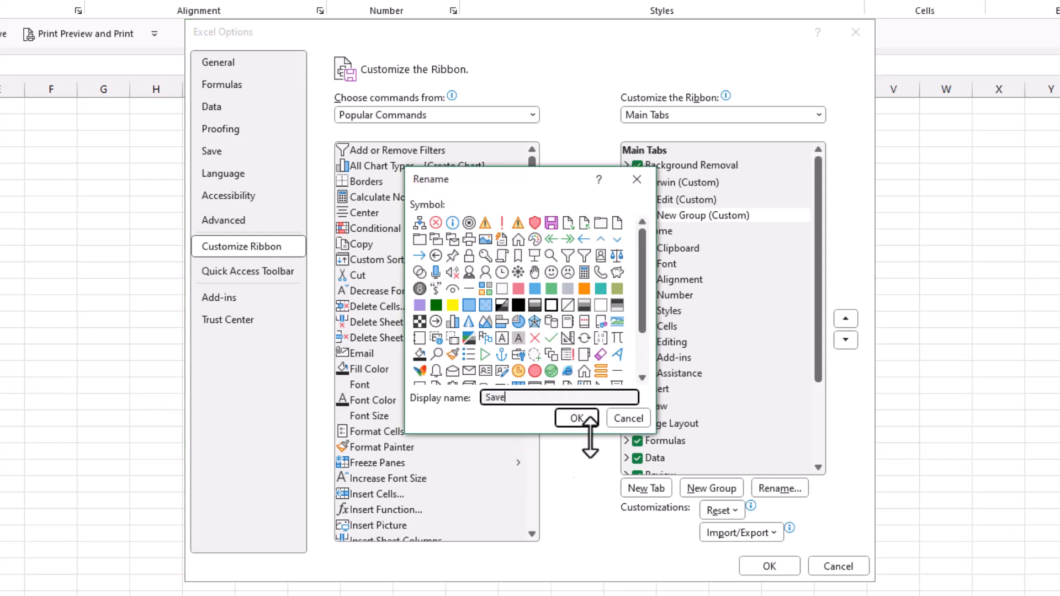
left_click(574, 419)
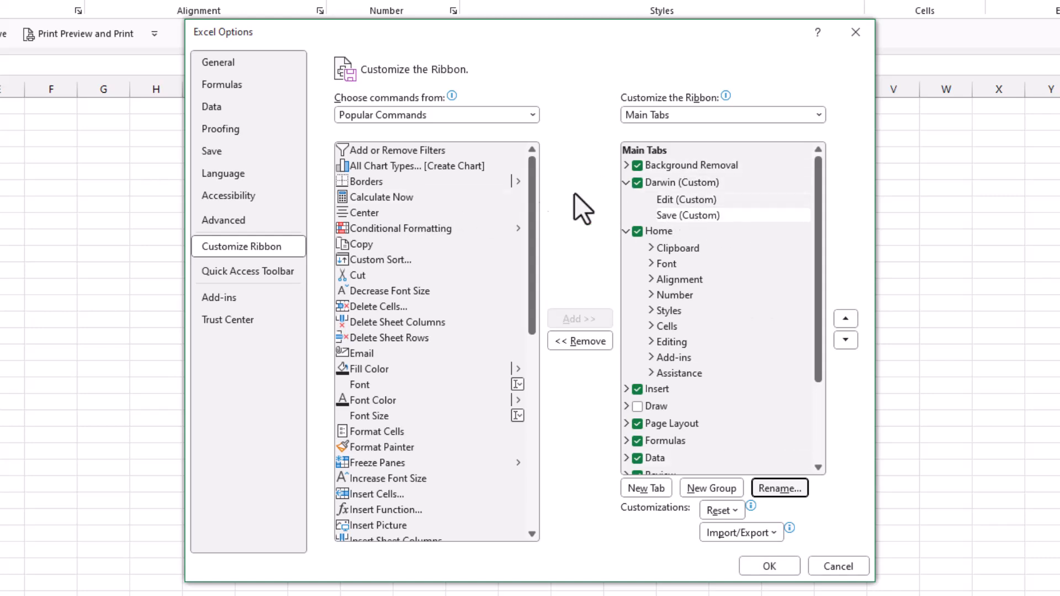
- Add the Copy and the plain Paste commands from the popular commands to the custom Edit group
left_click(706, 200)
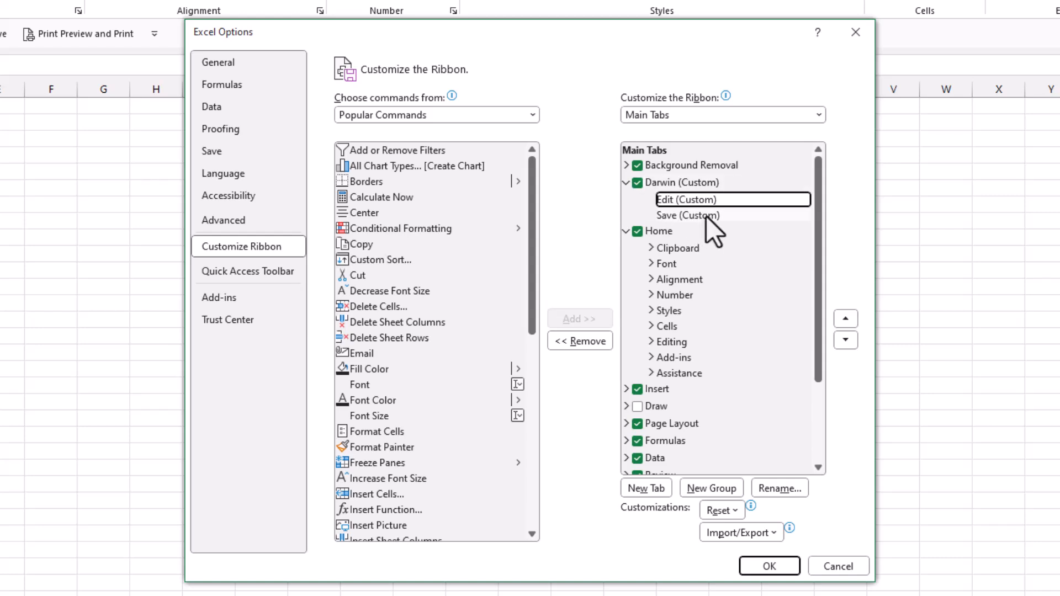
left_click(367, 246)
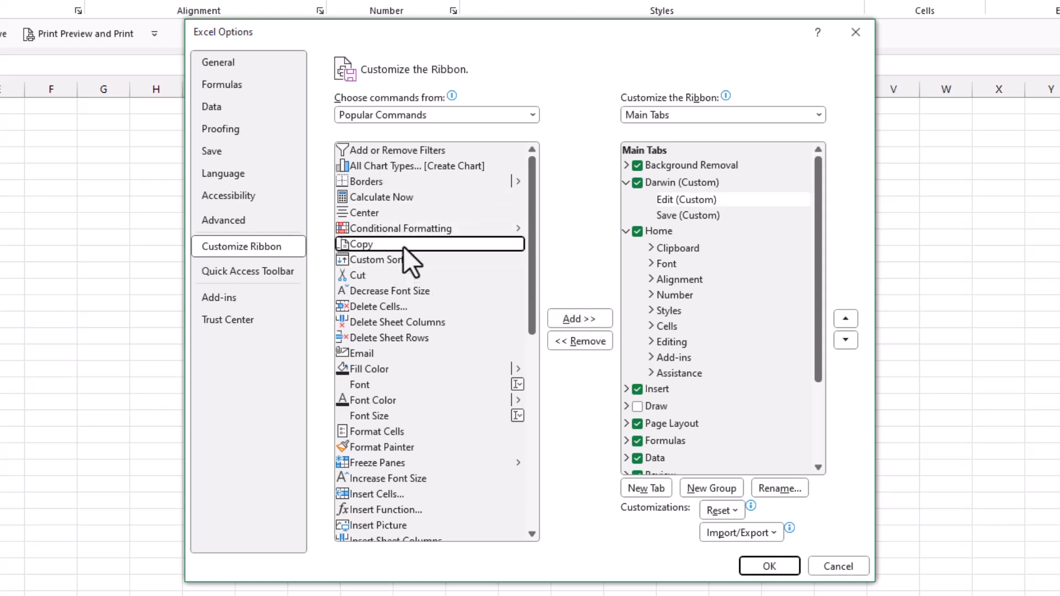
left_click(580, 319)
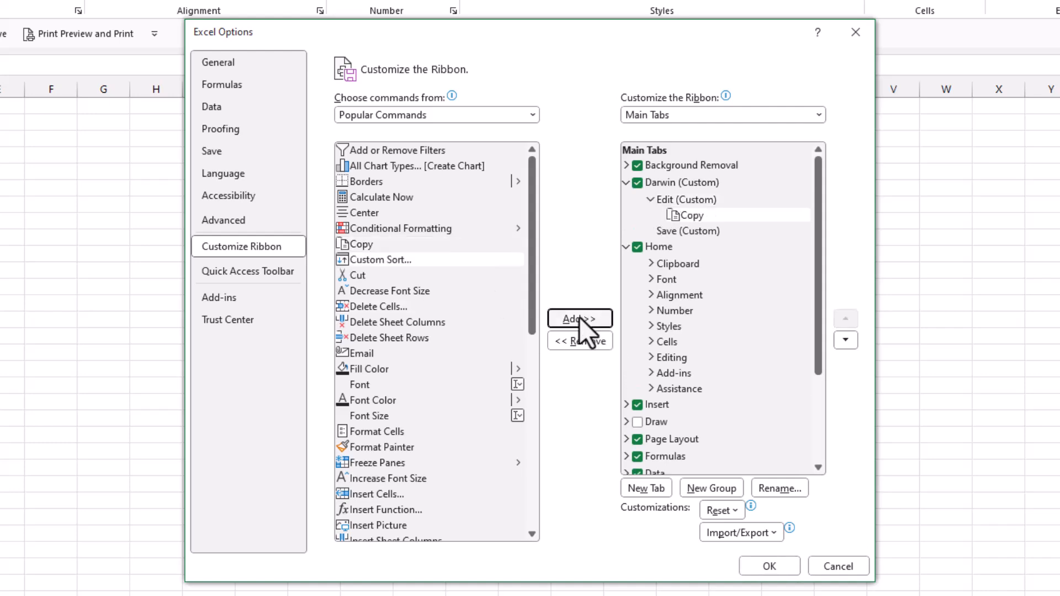
scroll(445, 293, "down", 4)
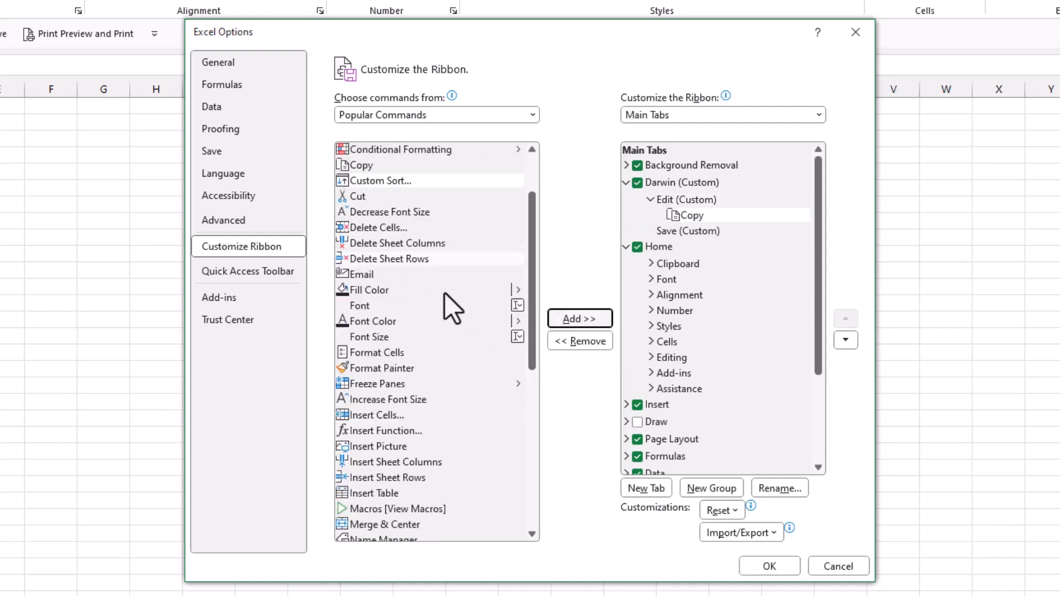
scroll(445, 294, "down", 3)
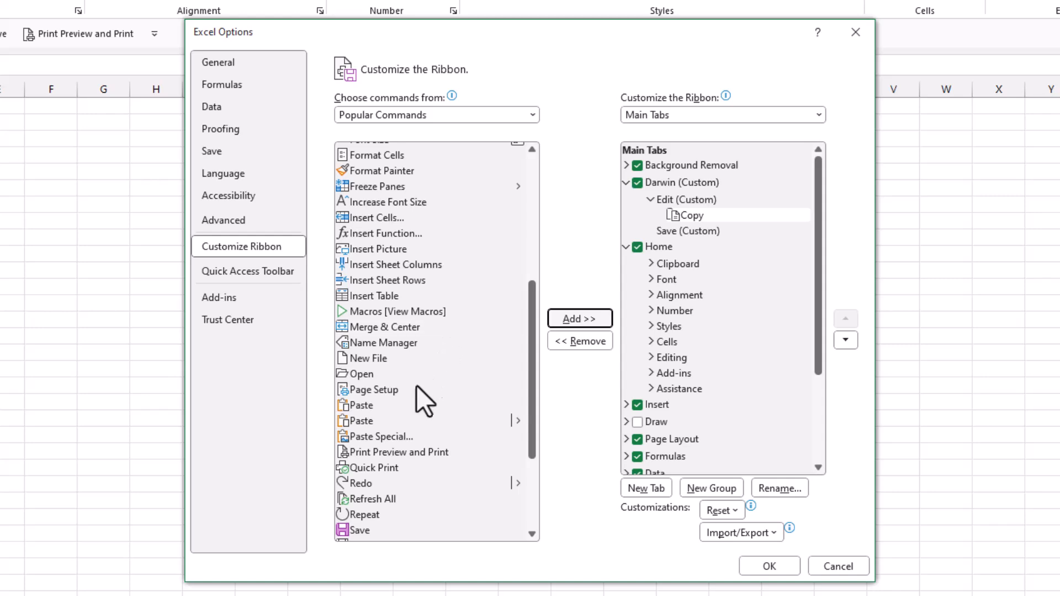
left_click(382, 405)
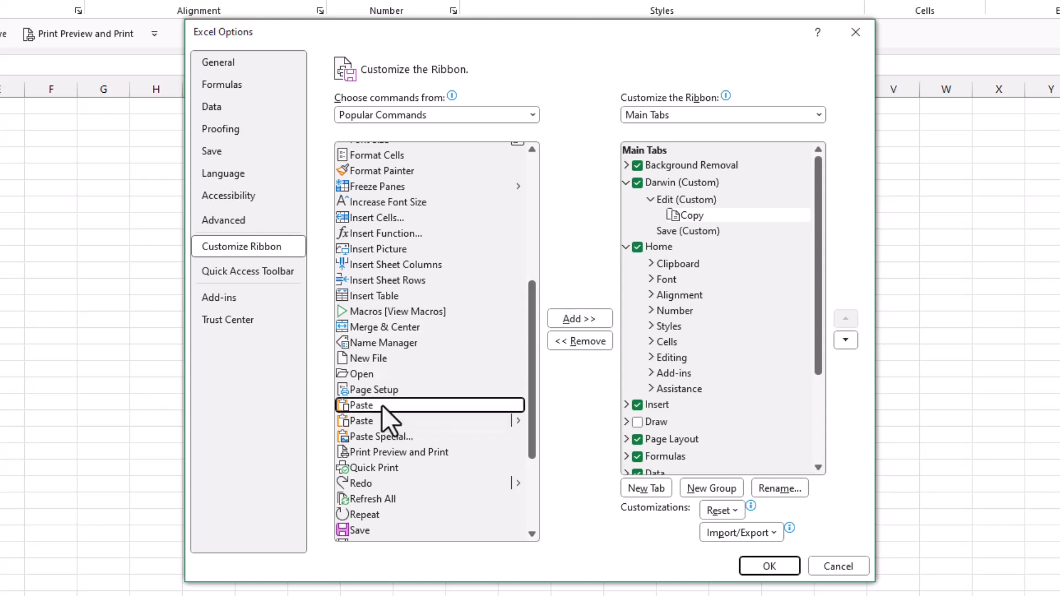
left_click(574, 320)
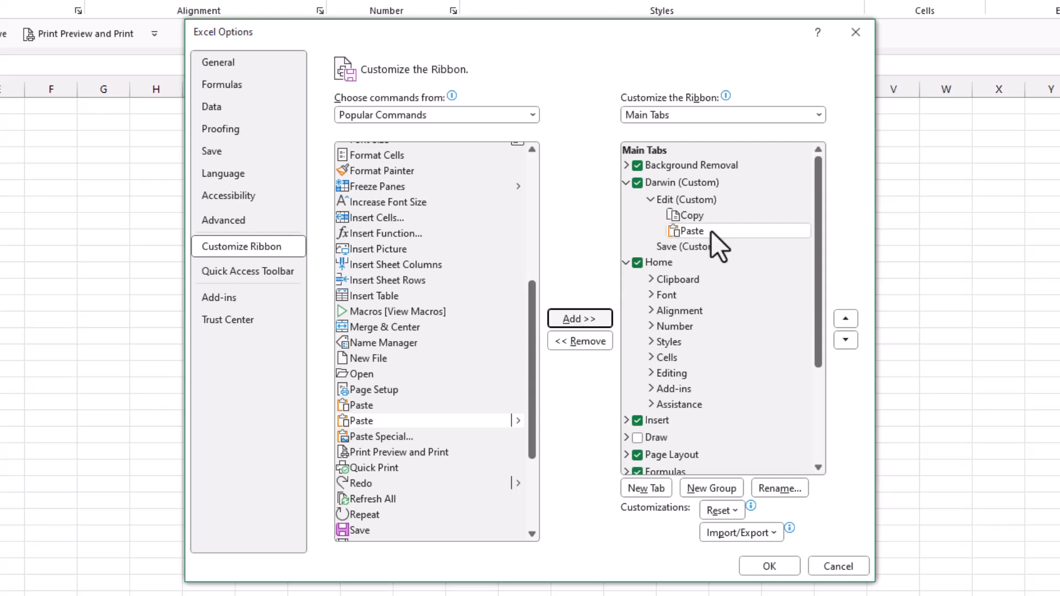
- Add the Save and Save As commands to the custom Save group and apply the ribbon customization
left_click(678, 250)
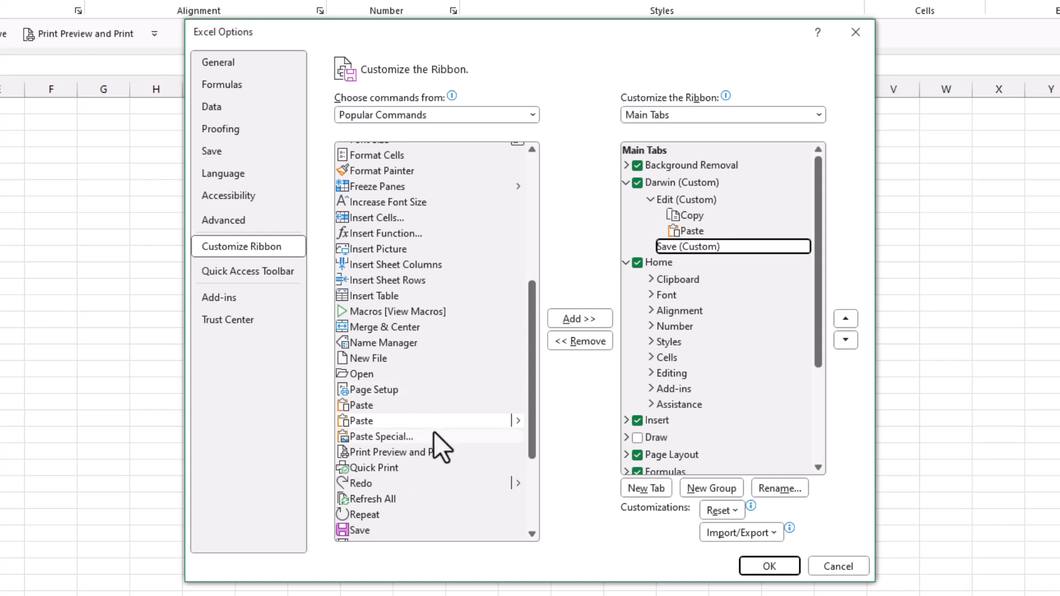
scroll(436, 450, "down", 3)
left_click(409, 376)
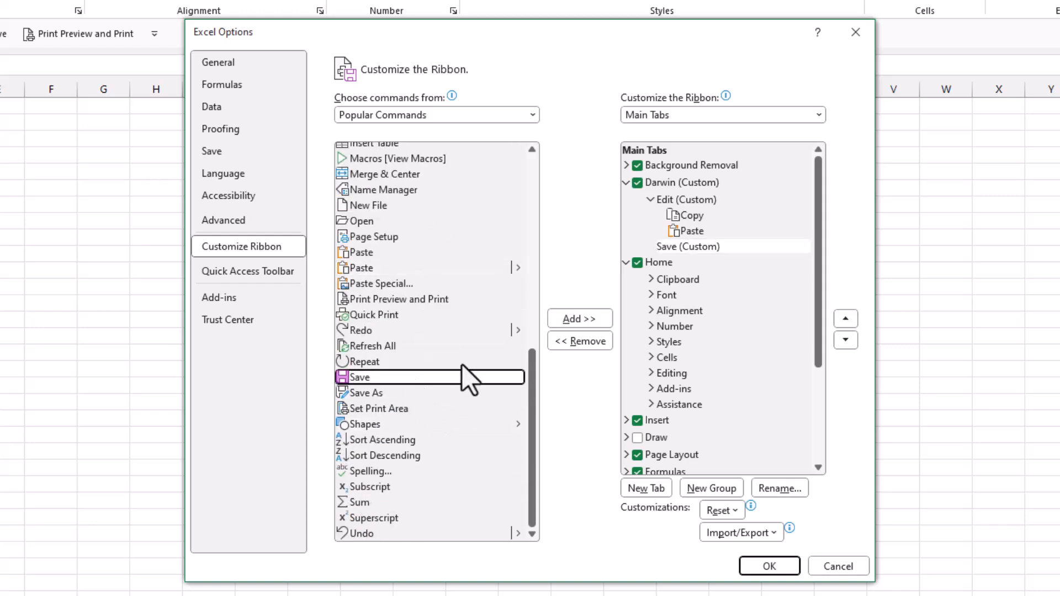
left_click(560, 317)
left_click(367, 398)
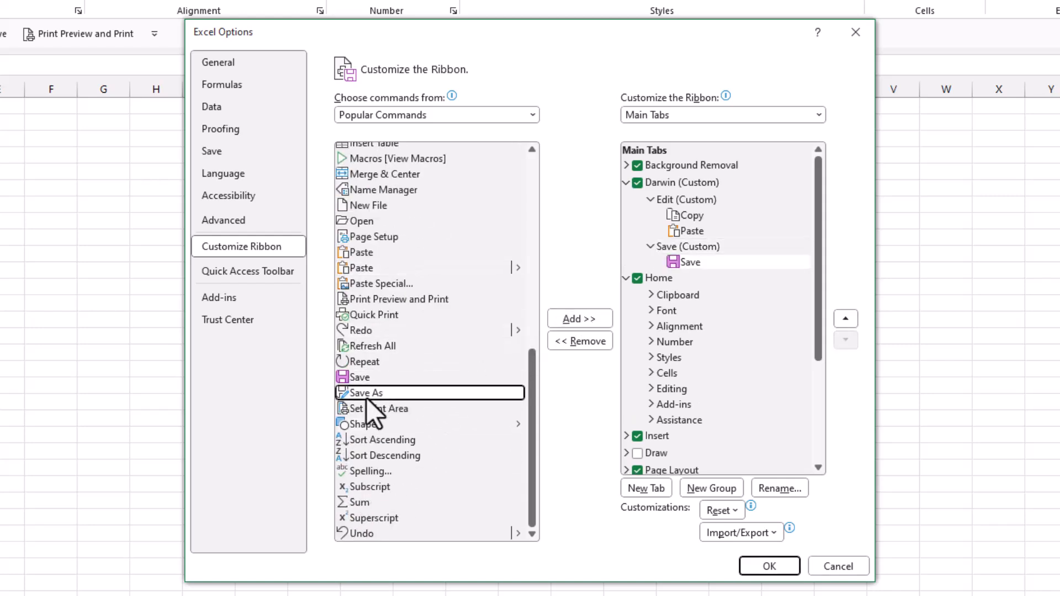
left_click(571, 320)
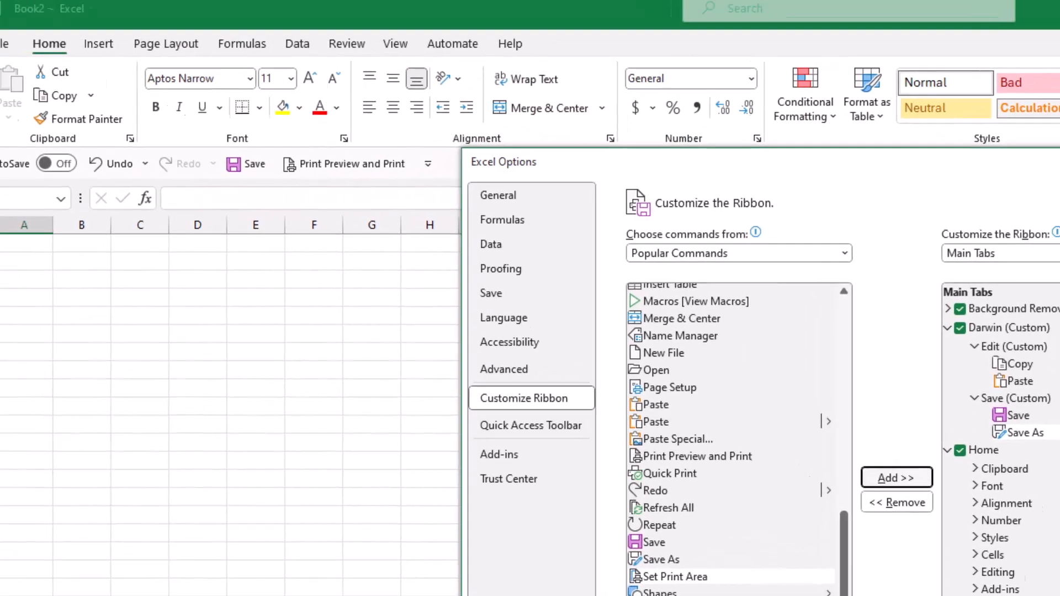
left_click(769, 567)
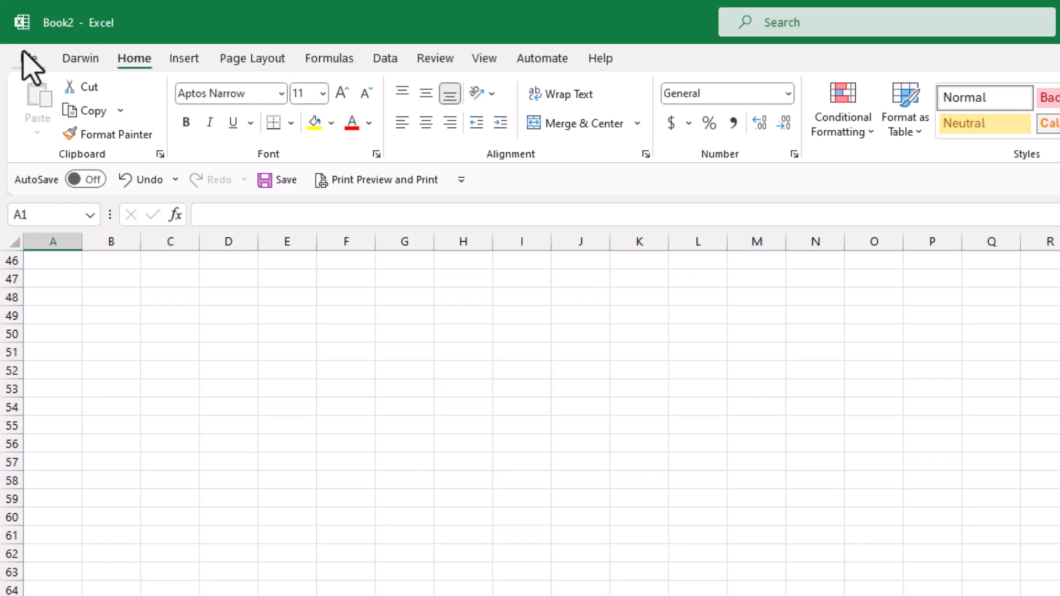
- Check the custom tab's commands, and reorder the ribbon so the custom tab comes directly after Insert
left_click(95, 61)
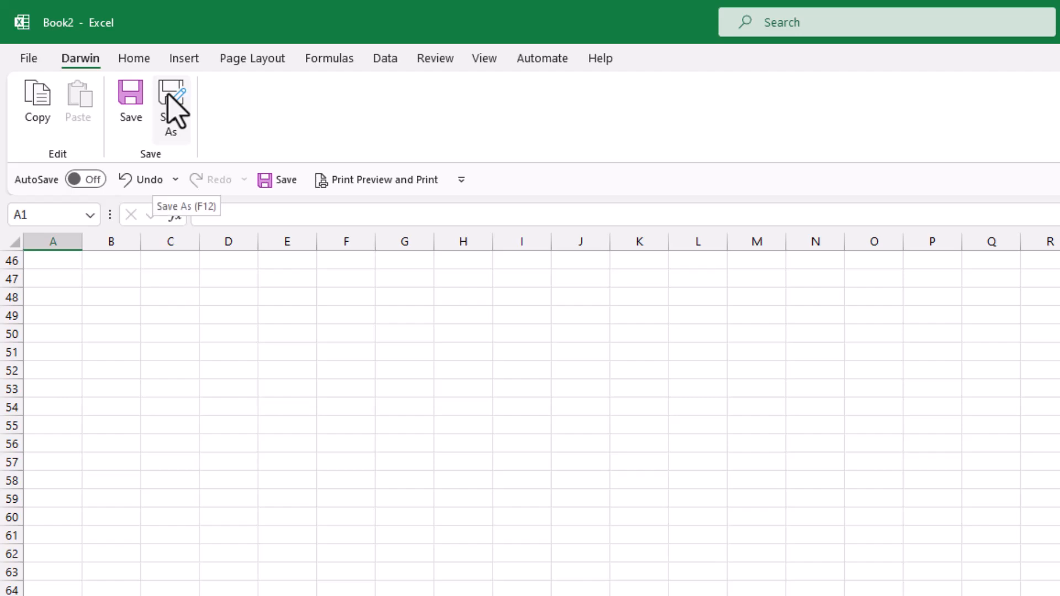
right_click(223, 104)
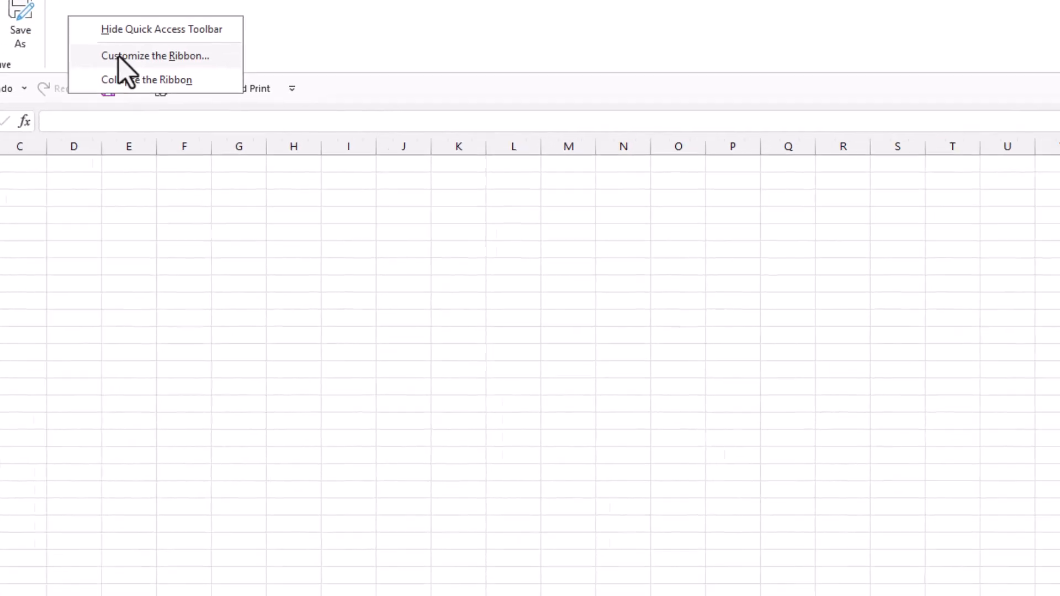
left_click(276, 145)
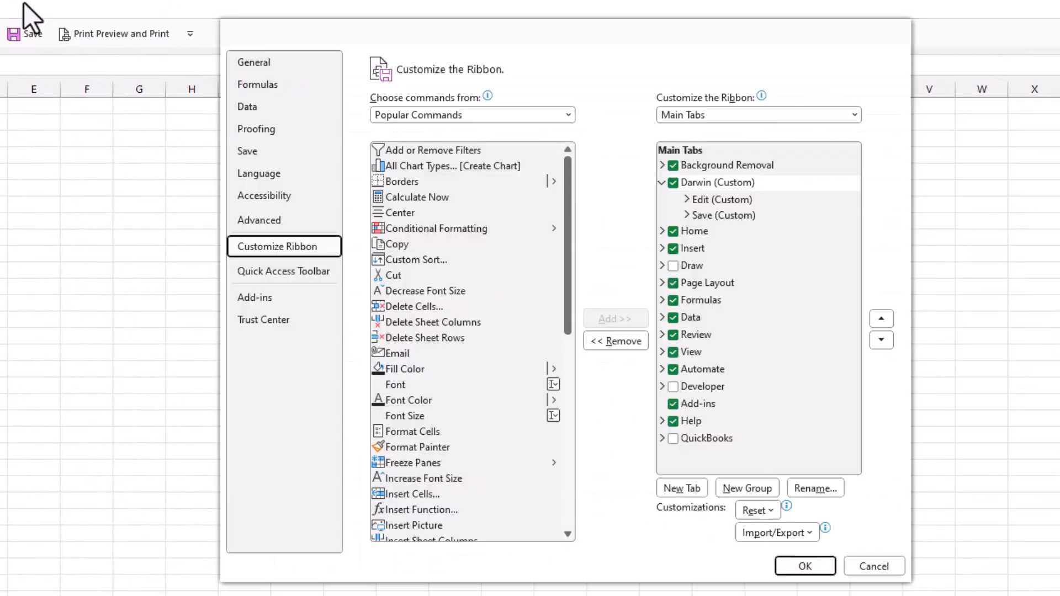
left_click(702, 183)
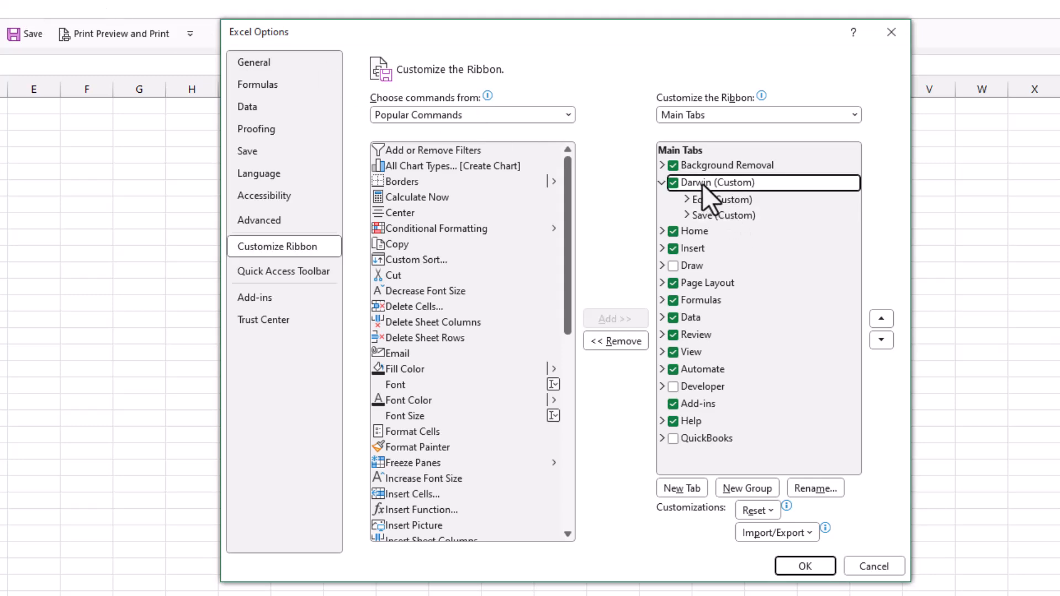
left_click_drag(702, 184, 708, 251)
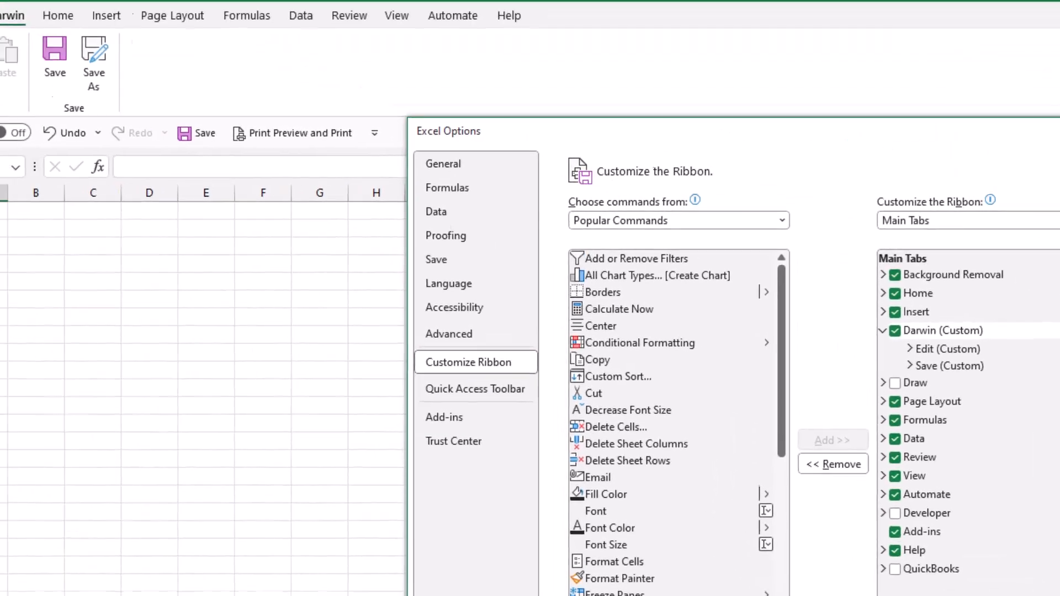
left_click(806, 566)
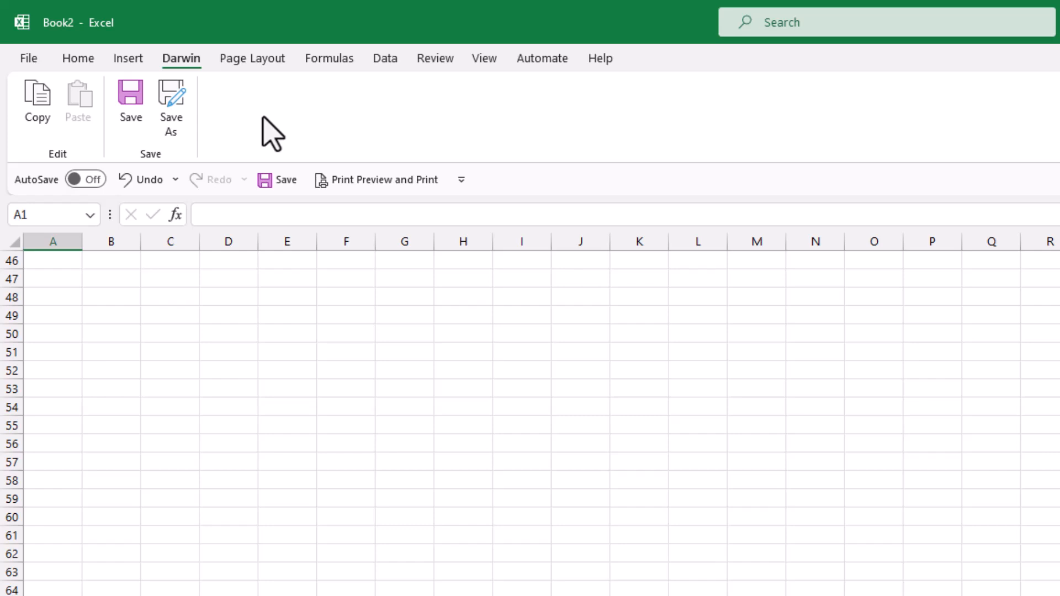
- Enable the hidden Draw tab in the ribbon customization and display its drawing tools
left_click(256, 62)
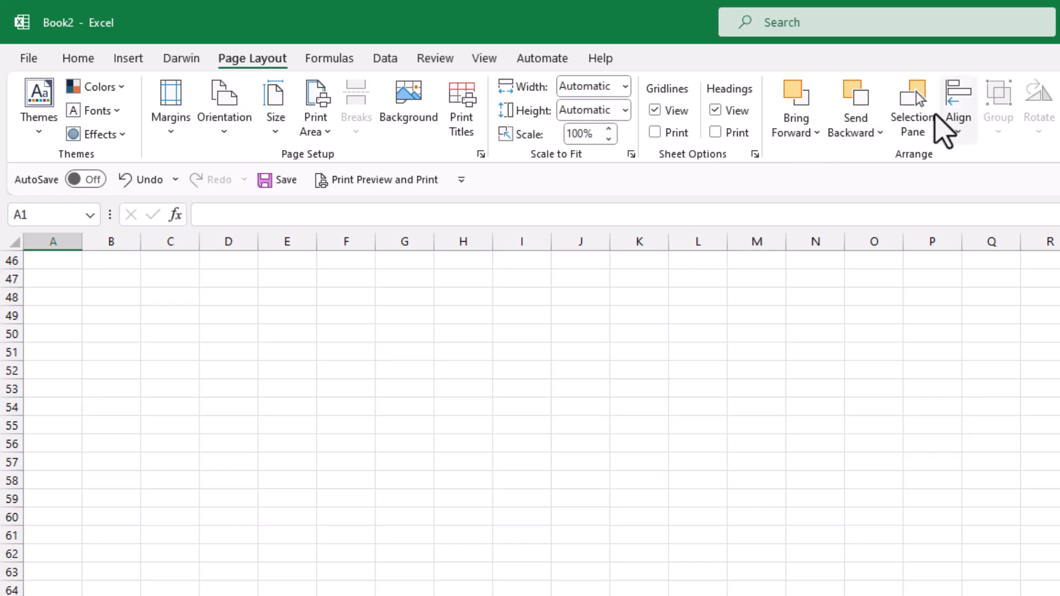
left_click(178, 61)
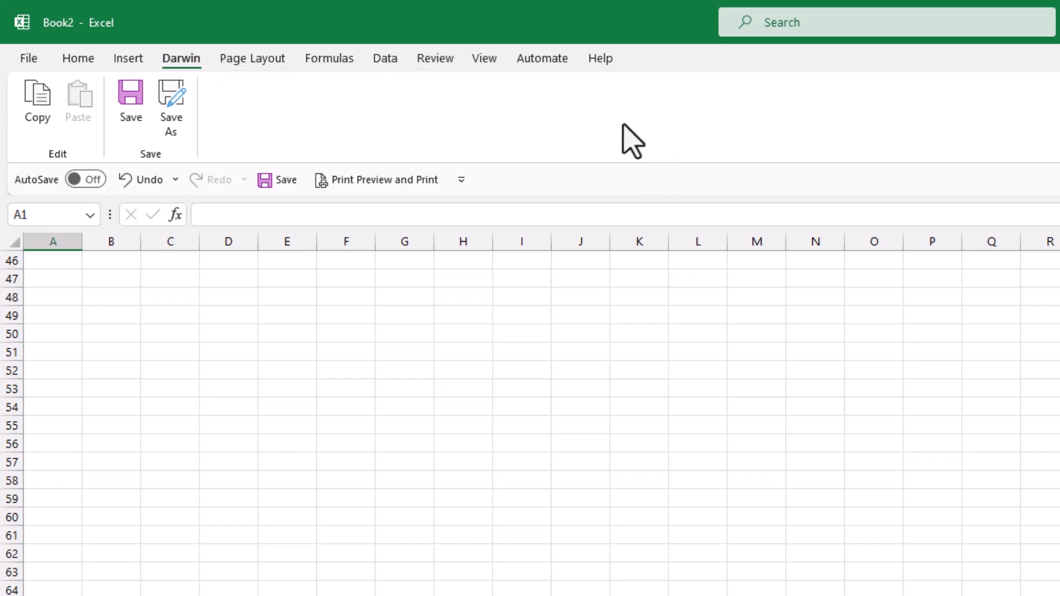
right_click(616, 101)
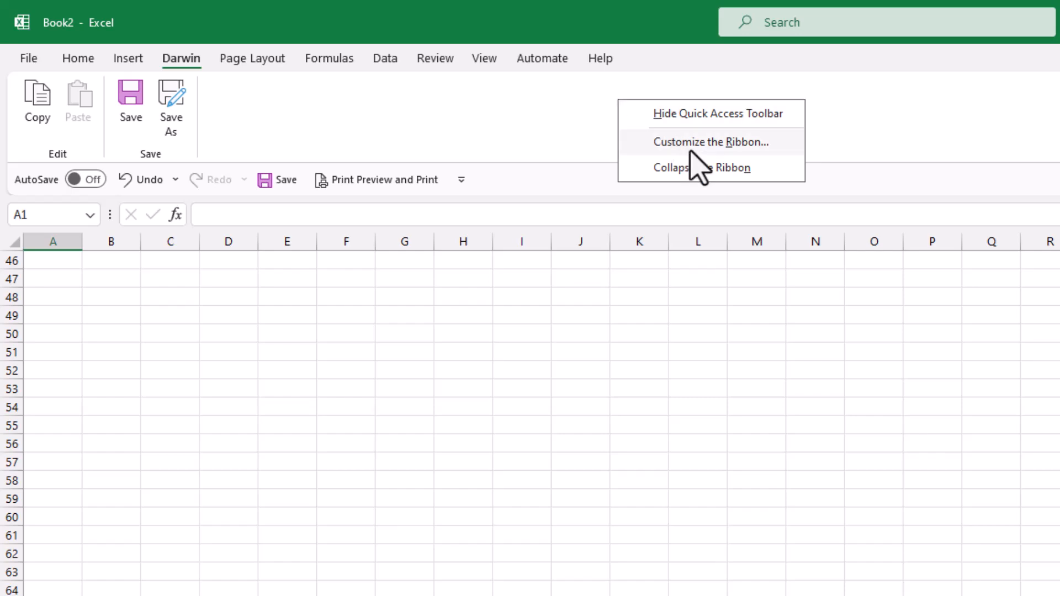
left_click(693, 141)
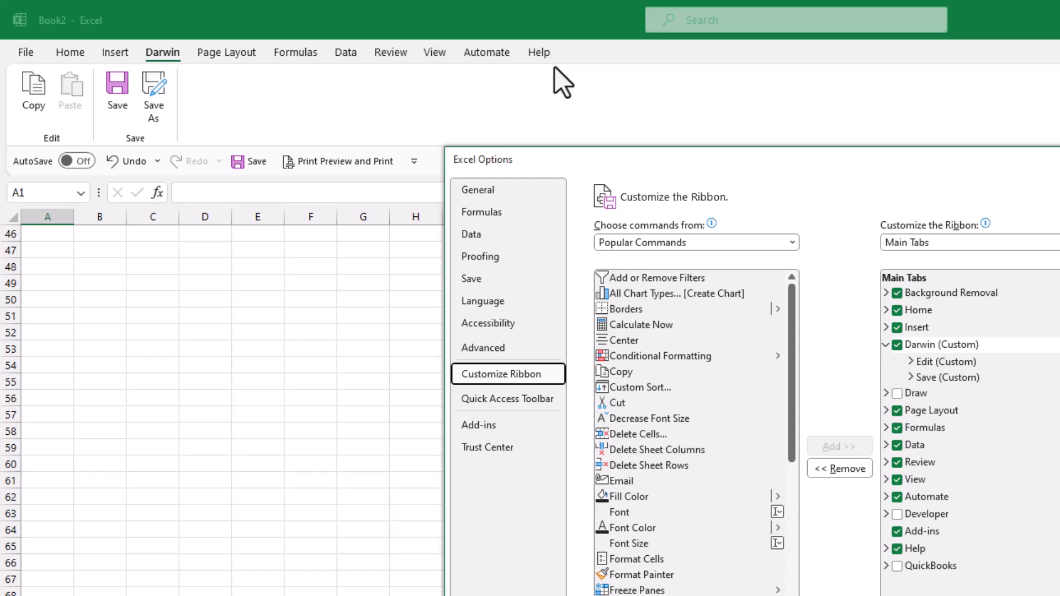
left_click(898, 394)
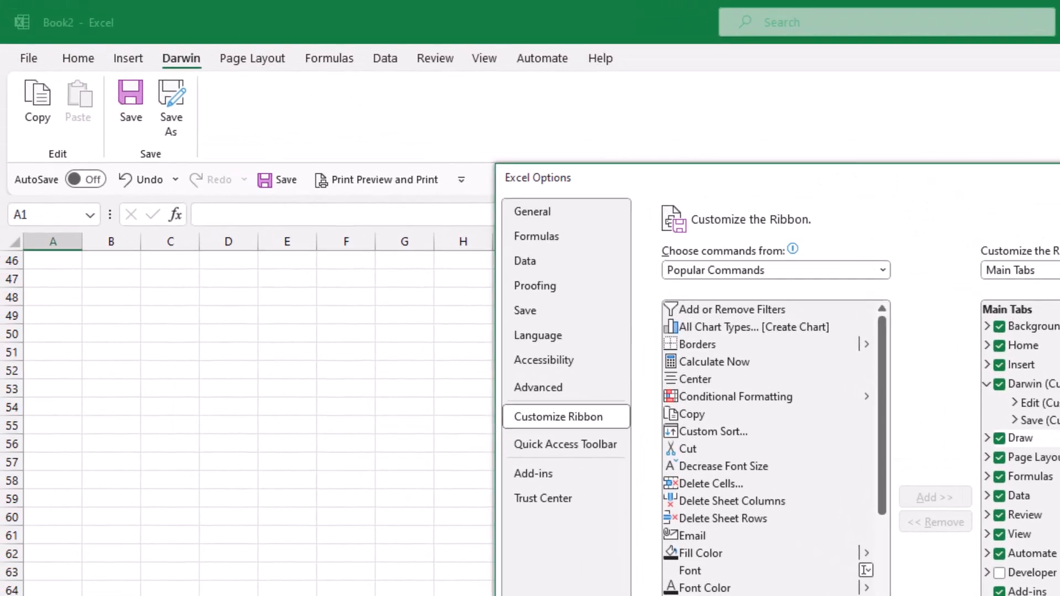
key("Return")
left_click(233, 57)
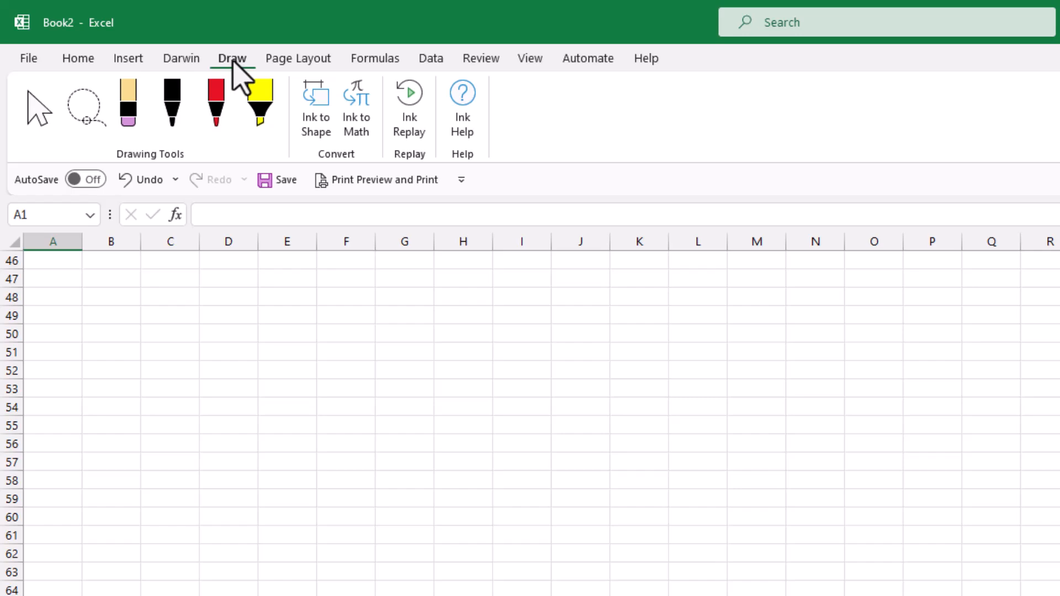
- Disable the Draw tab in the ribbon customization and apply the change
right_click(514, 99)
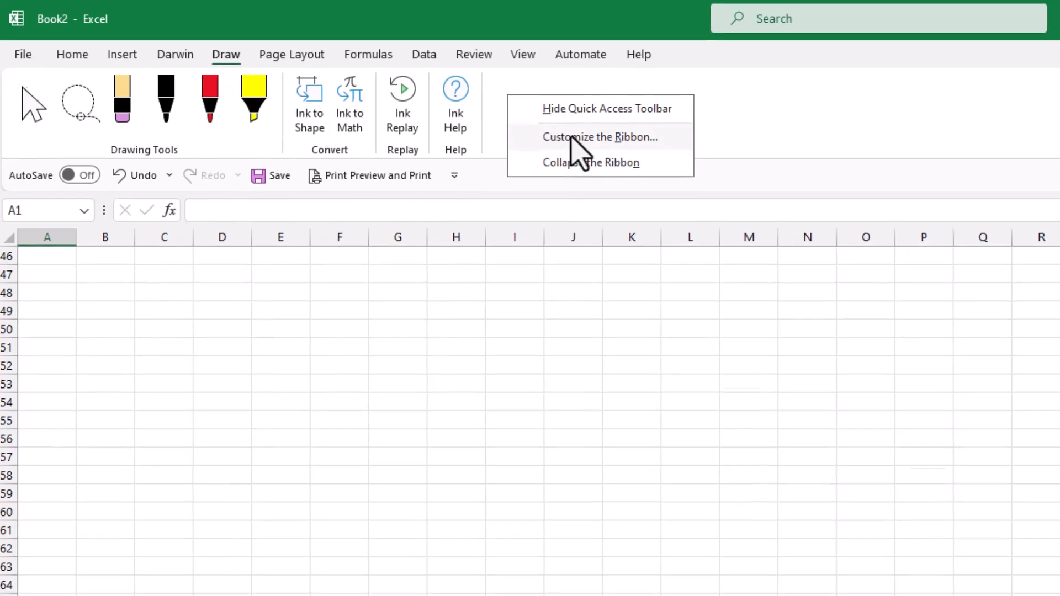
left_click(574, 138)
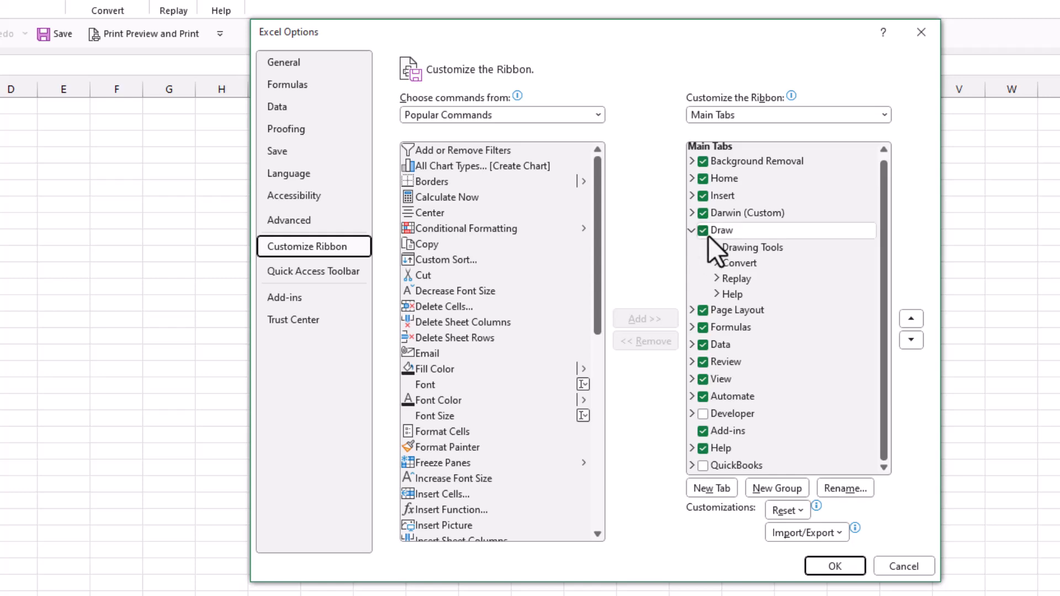
left_click(703, 233)
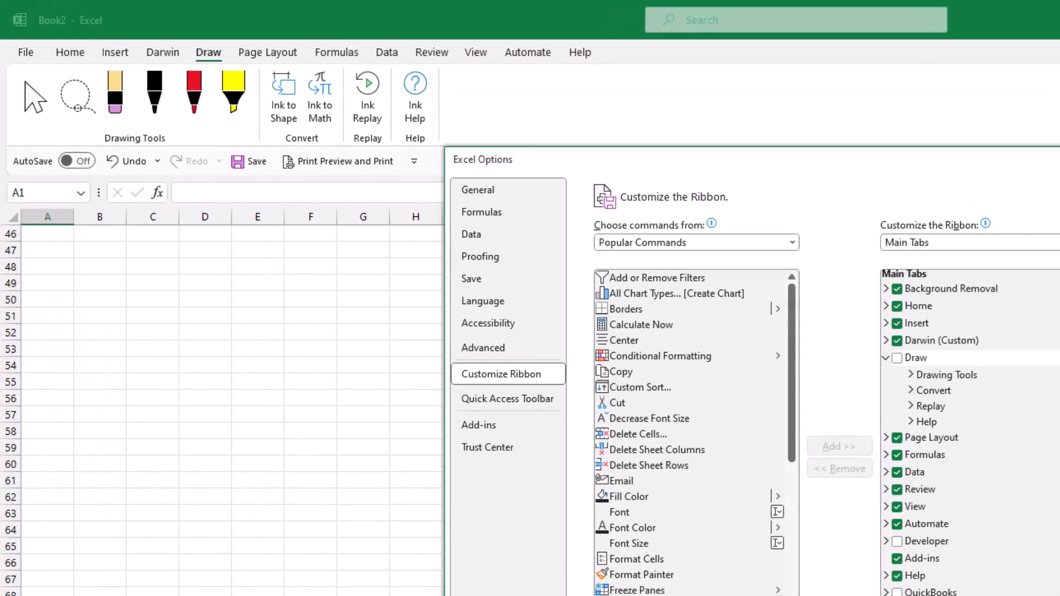
left_click(835, 566)
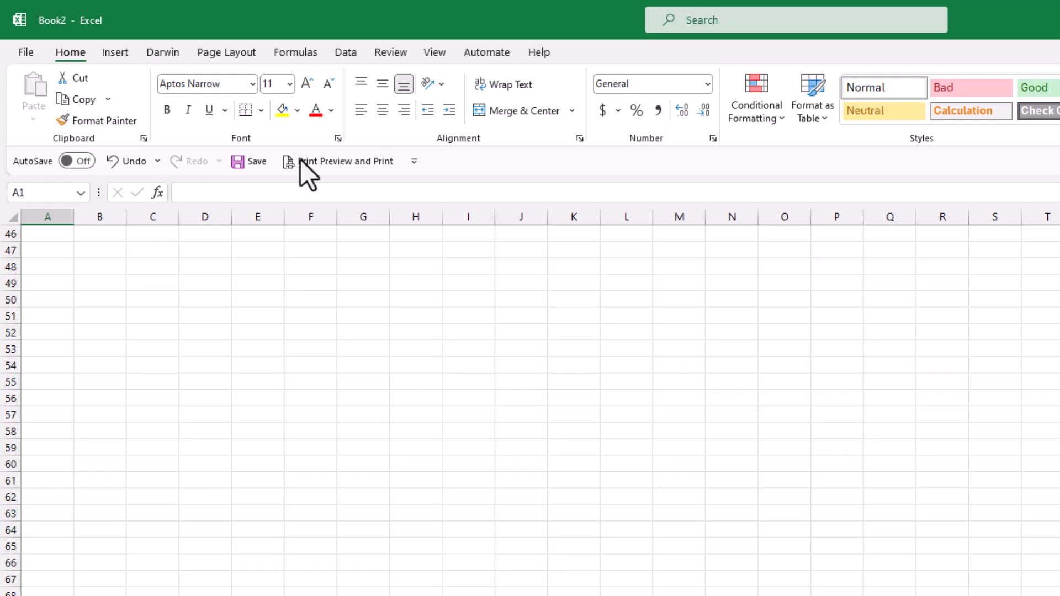
- Add the Calculate Now command from the popular commands to the Quick Access Toolbar for all documents
right_click(503, 160)
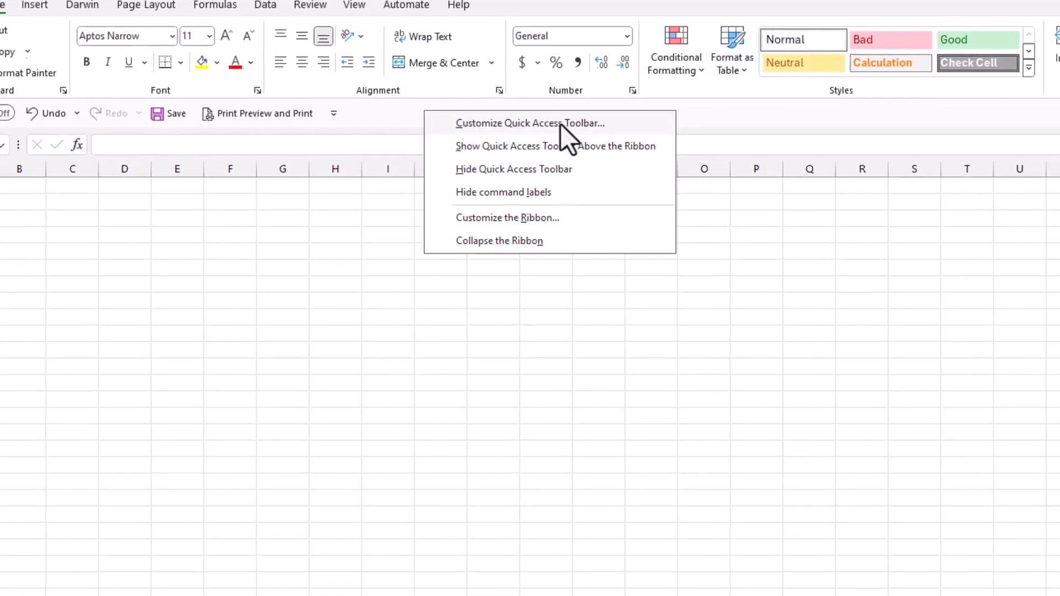
left_click(641, 171)
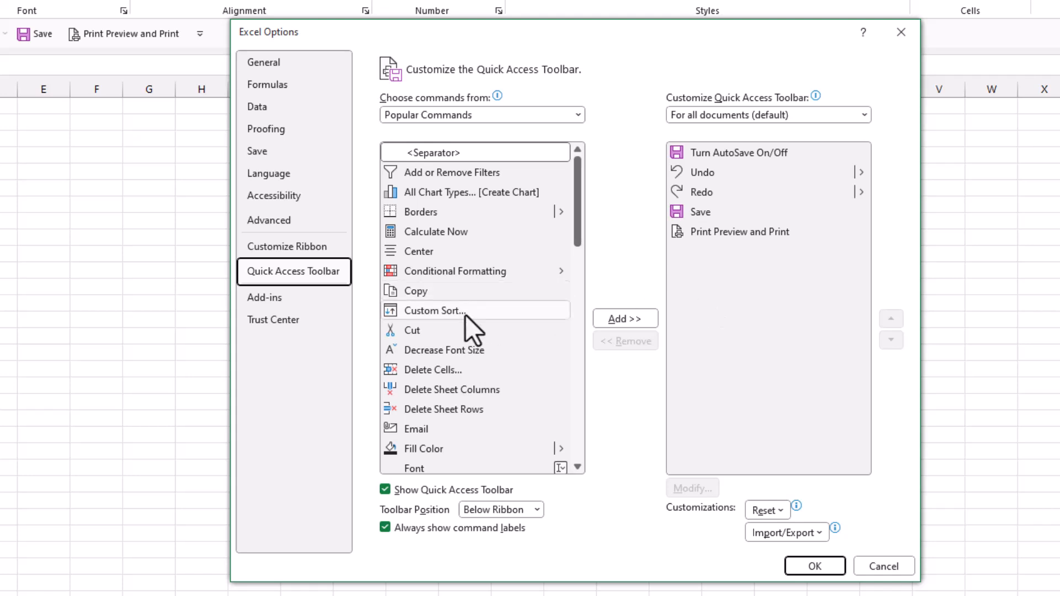
left_click(461, 236)
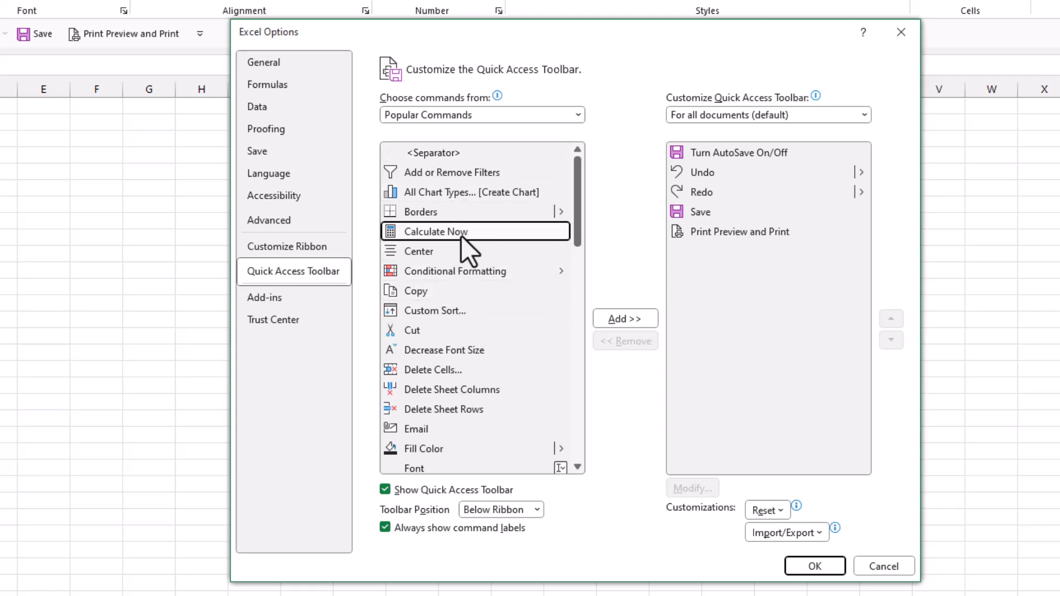
left_click(628, 319)
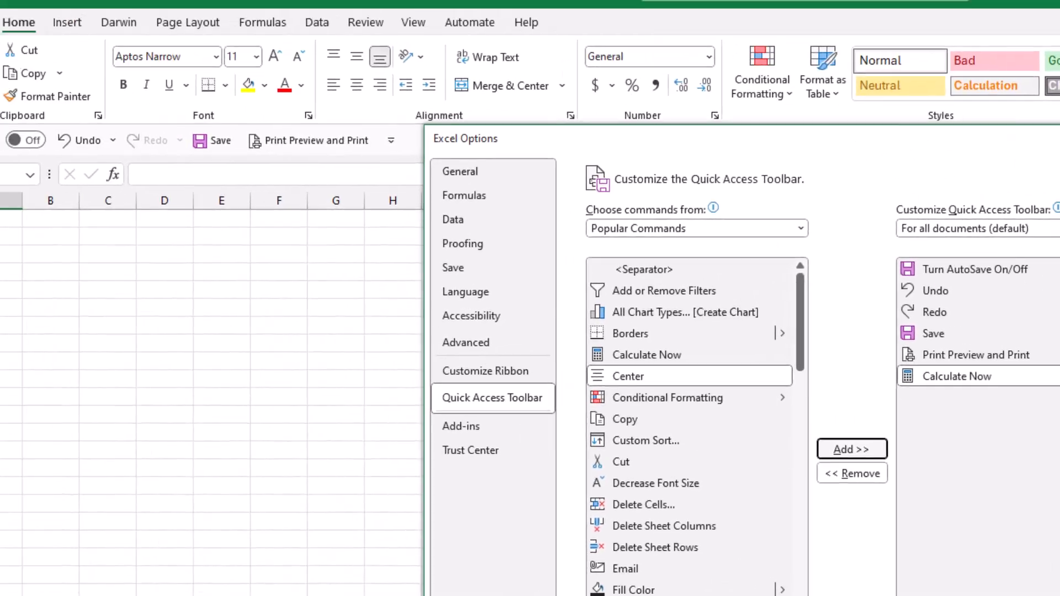
left_click(826, 574)
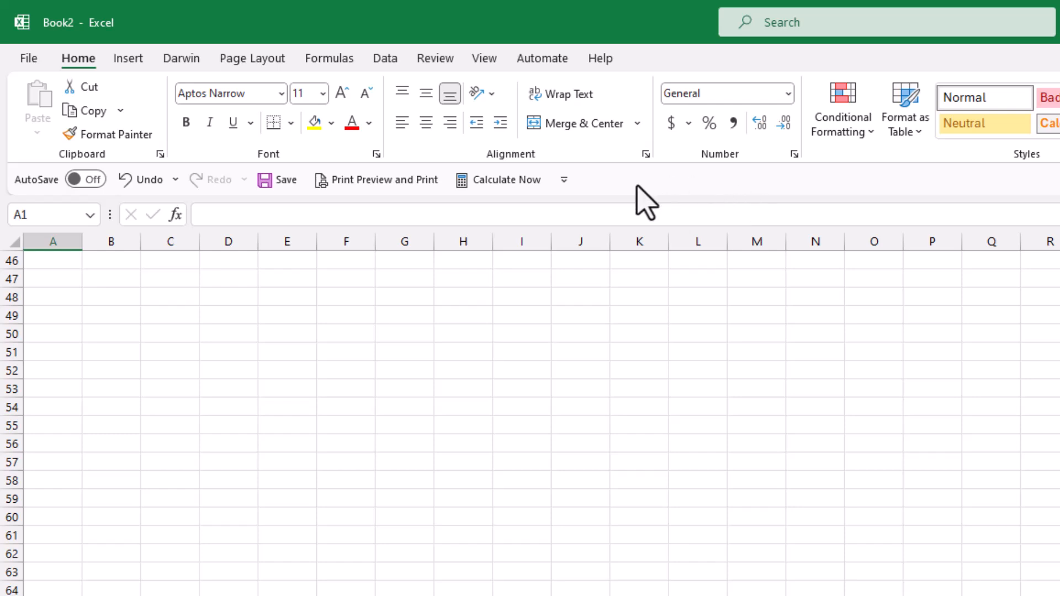
- Remove the Calculate Now and Turn AutoSave On/Off commands from the Quick Access Toolbar
right_click(517, 185)
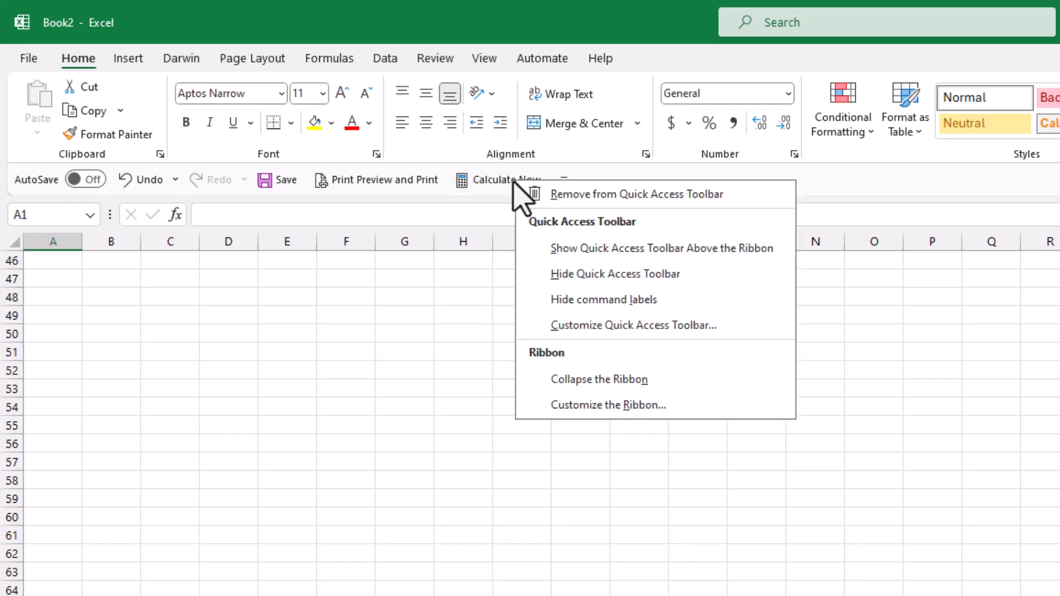
left_click(631, 195)
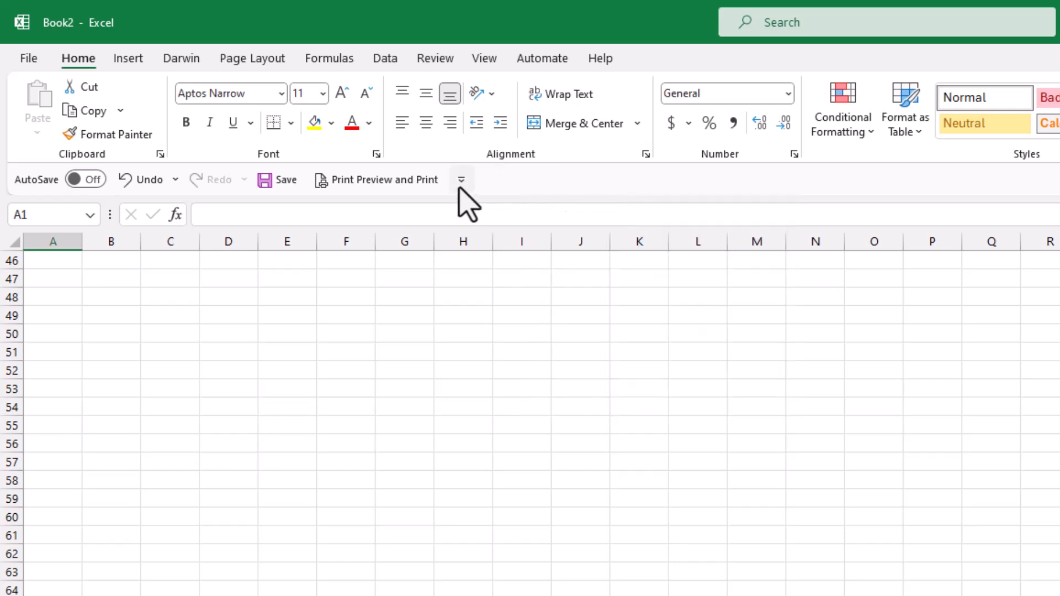
right_click(553, 184)
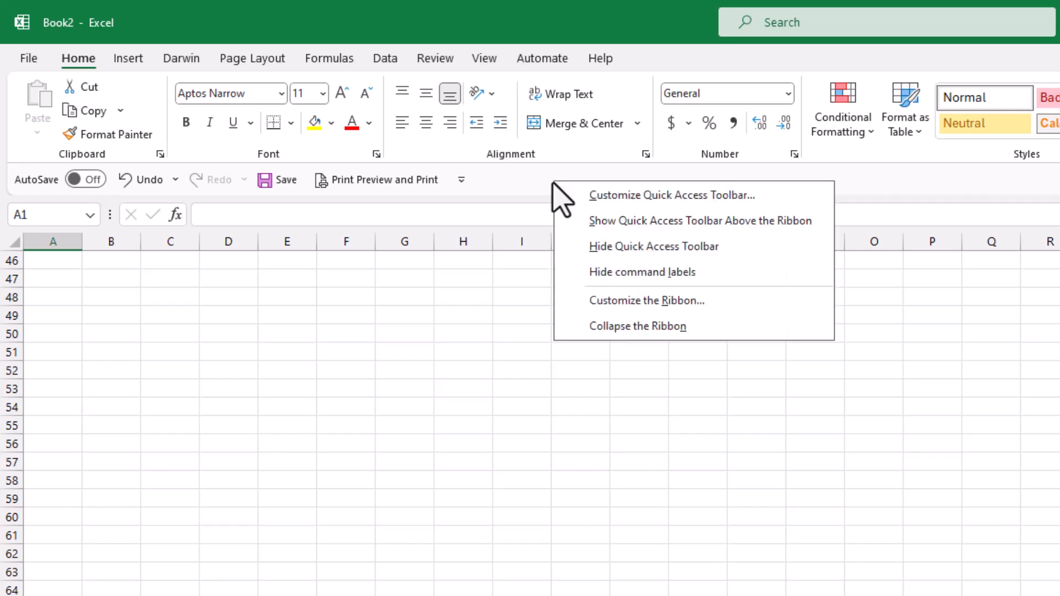
left_click(674, 196)
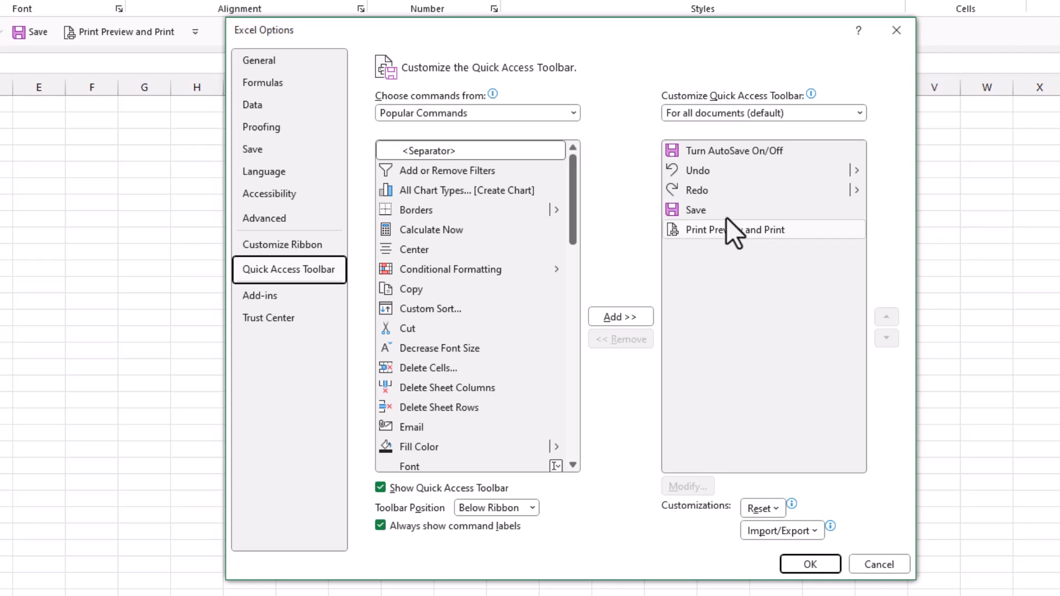
left_click(733, 154)
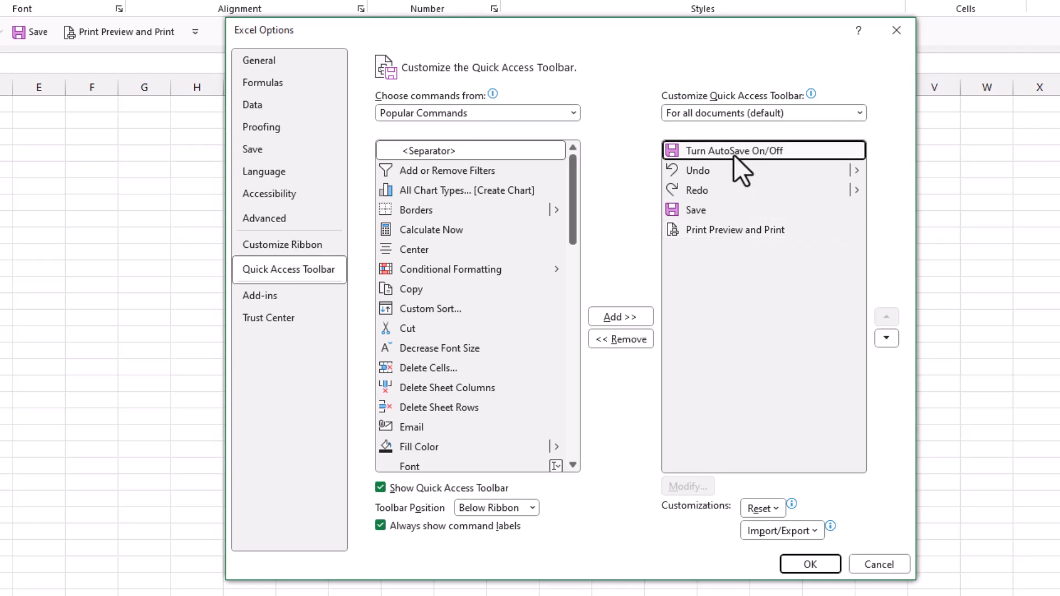
left_click(620, 339)
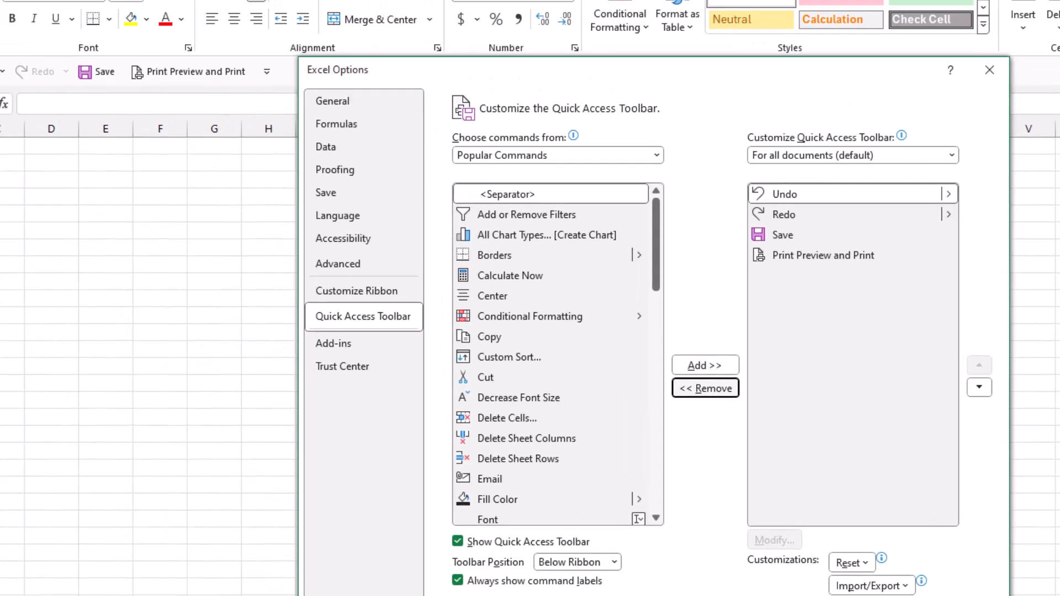
left_click(810, 564)
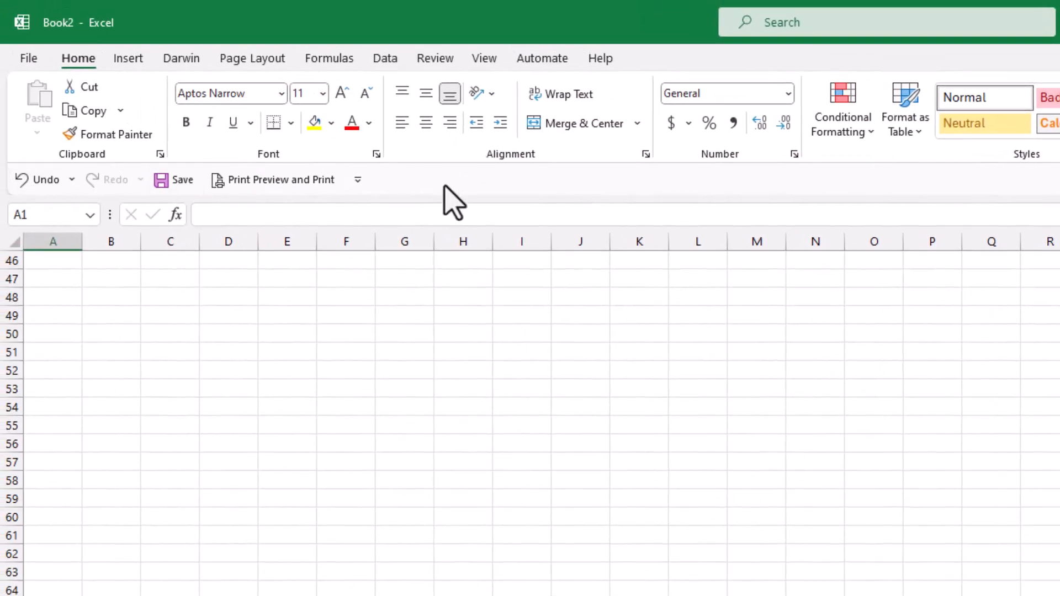
- Move the Quick Access Toolbar above the ribbon and hide it
right_click(462, 185)
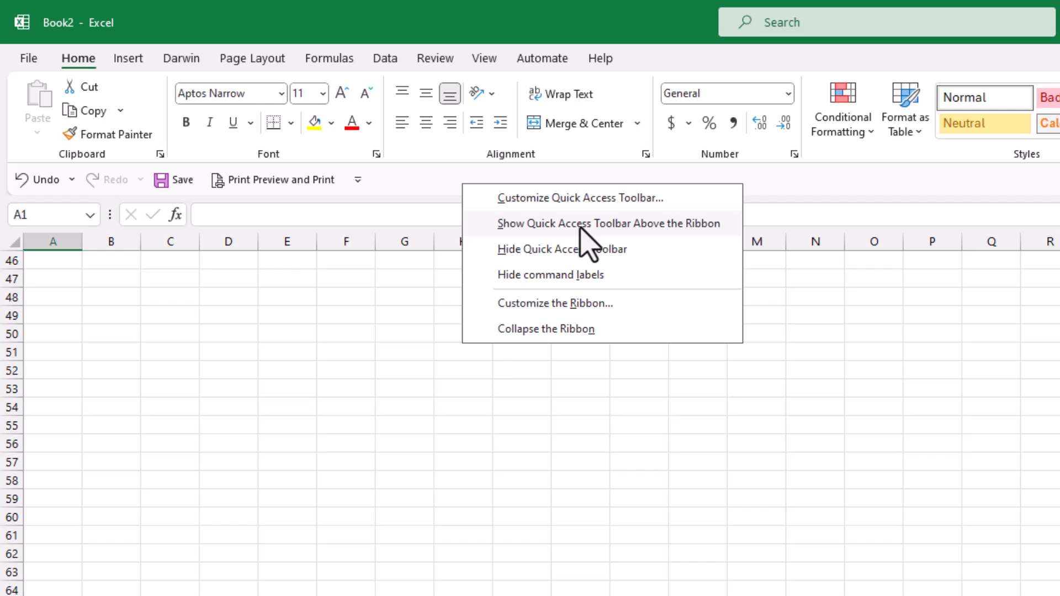
left_click(580, 224)
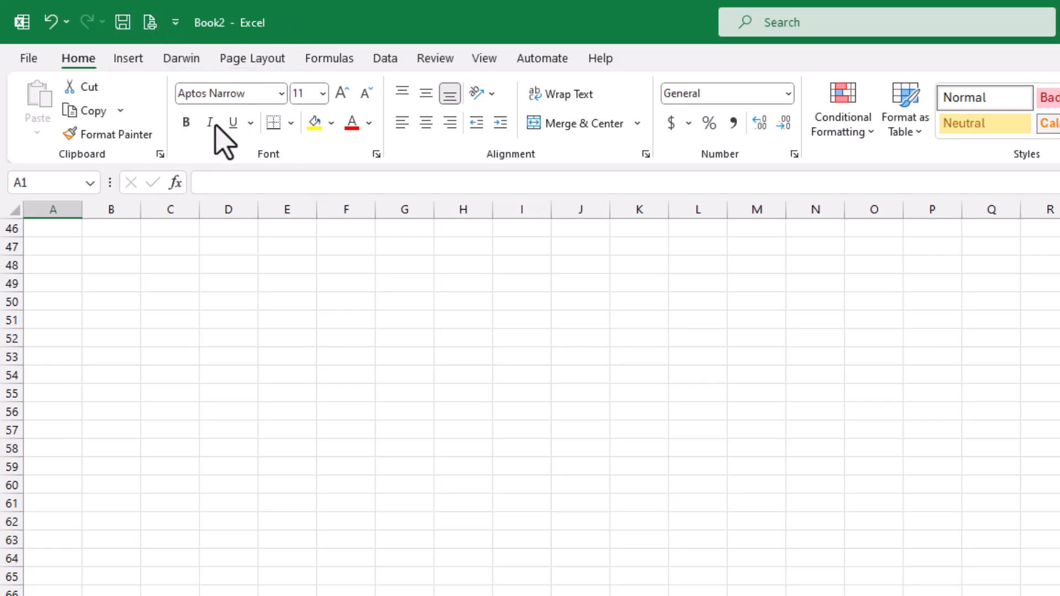
right_click(317, 22)
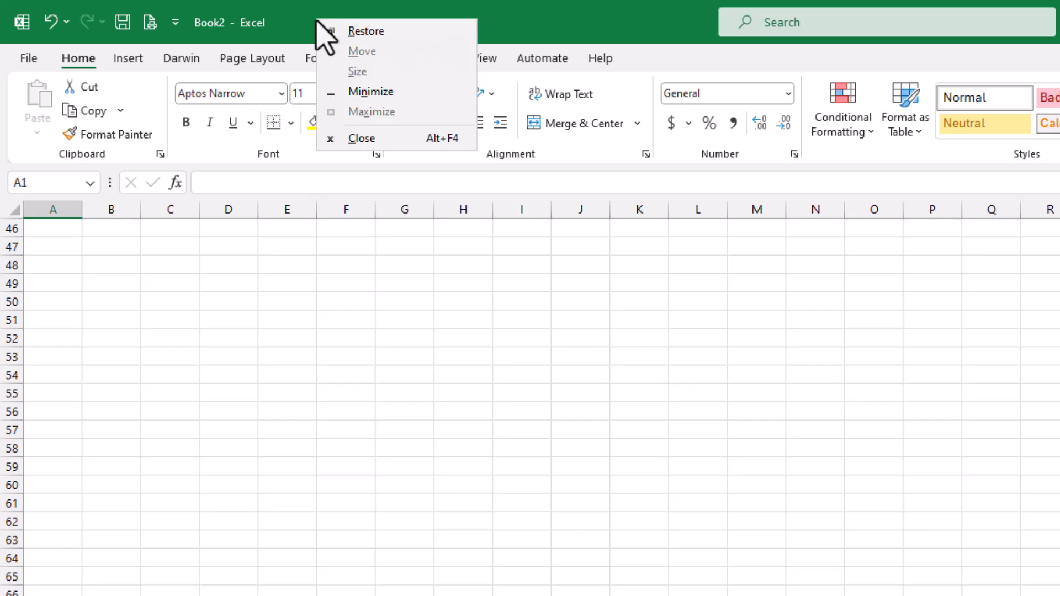
left_click(258, 22)
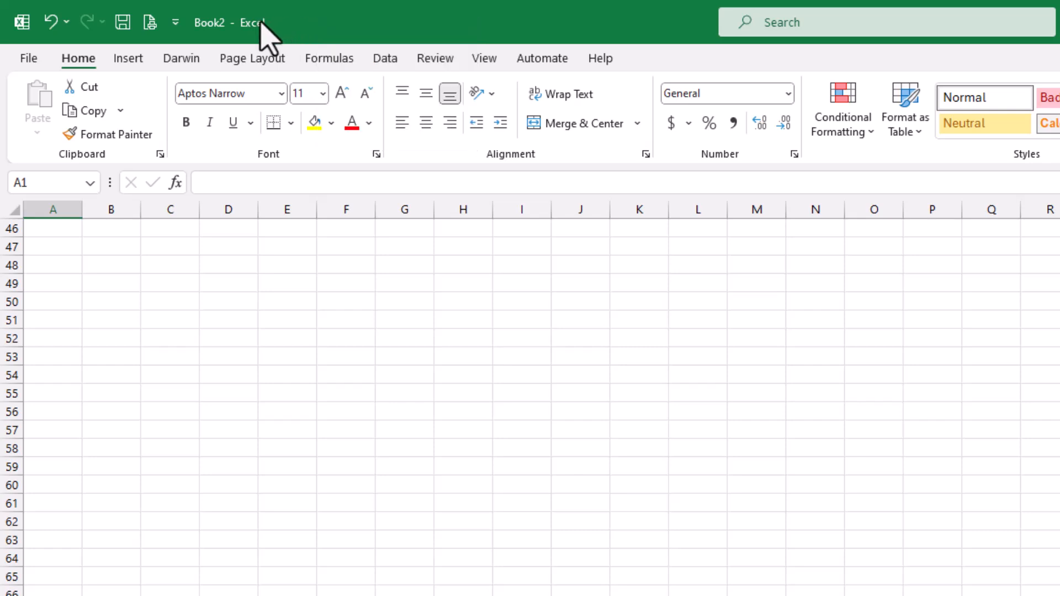
right_click(413, 150)
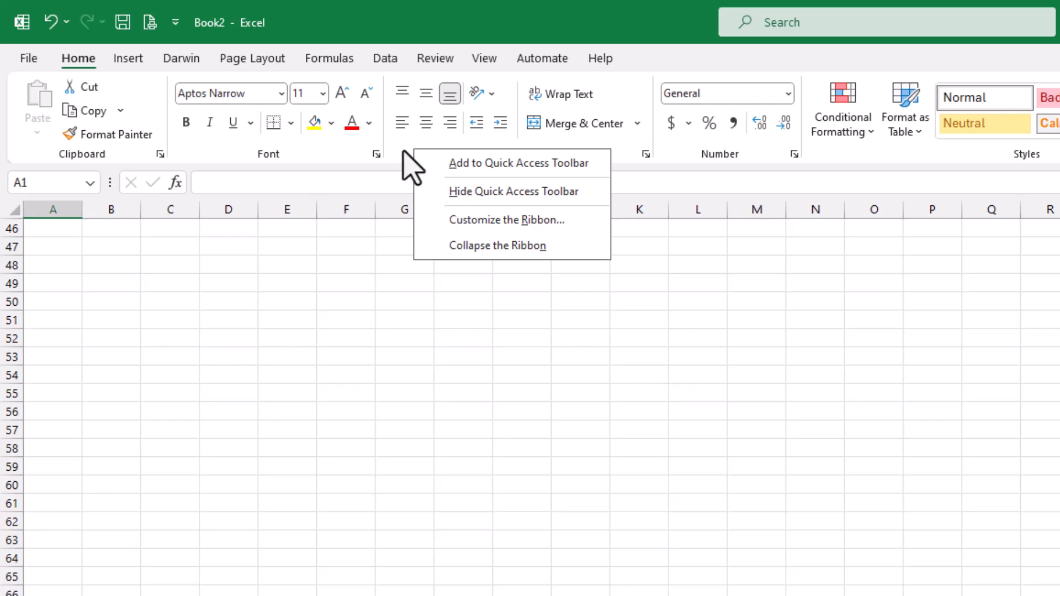
left_click(482, 193)
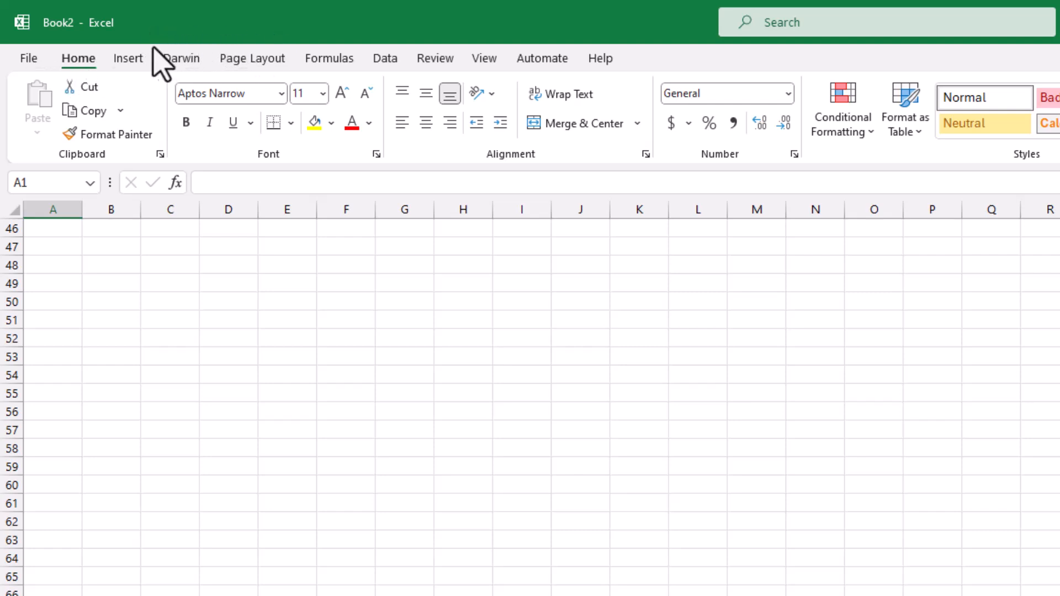
- Turn the Quick Access Toolbar back on in the Excel options and set its position to Below Ribbon
left_click(28, 60)
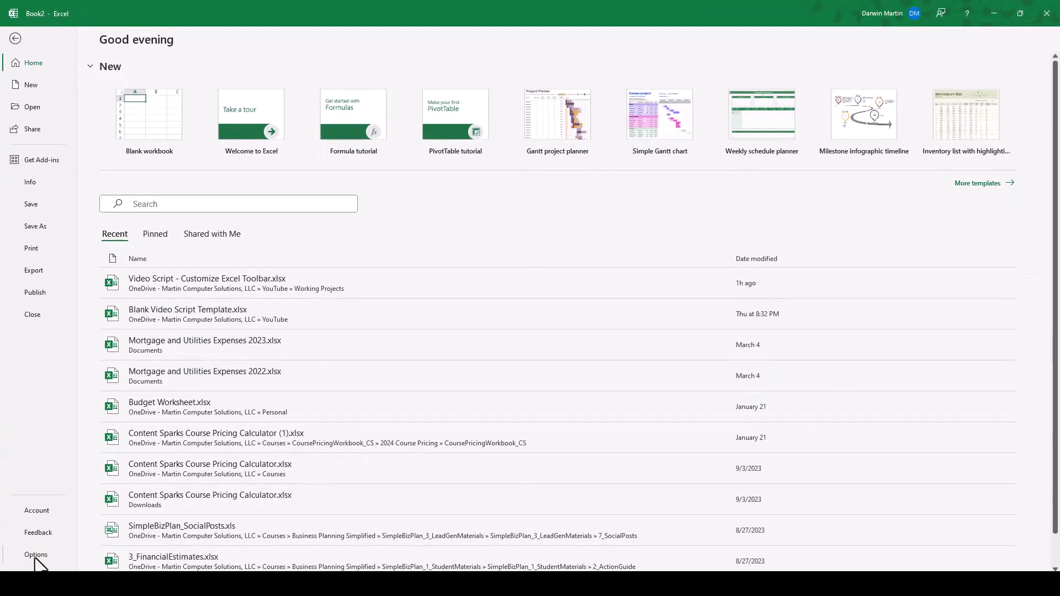
left_click(35, 555)
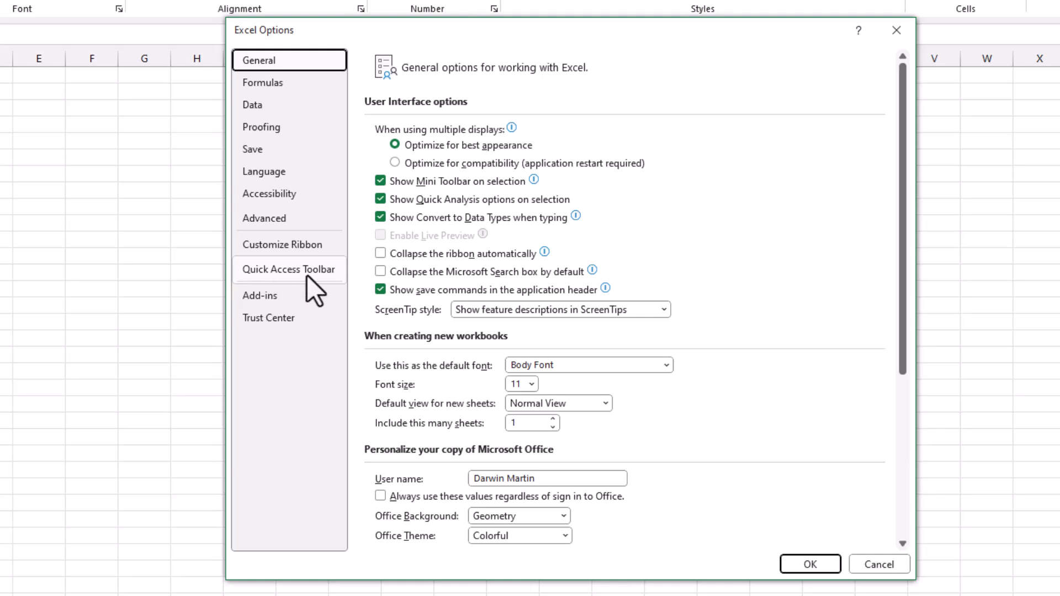
left_click(307, 276)
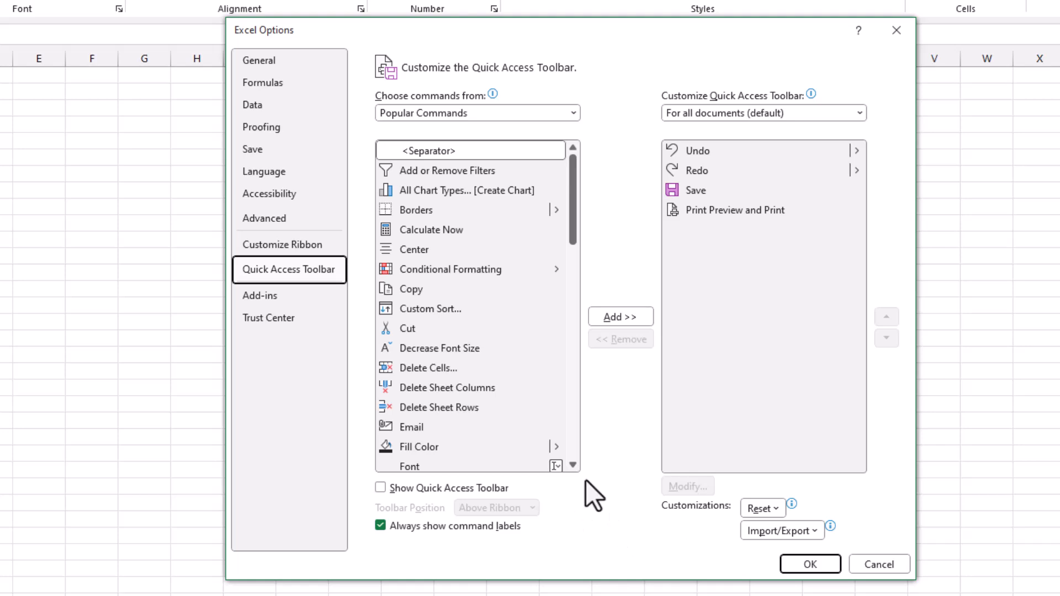
left_click(378, 488)
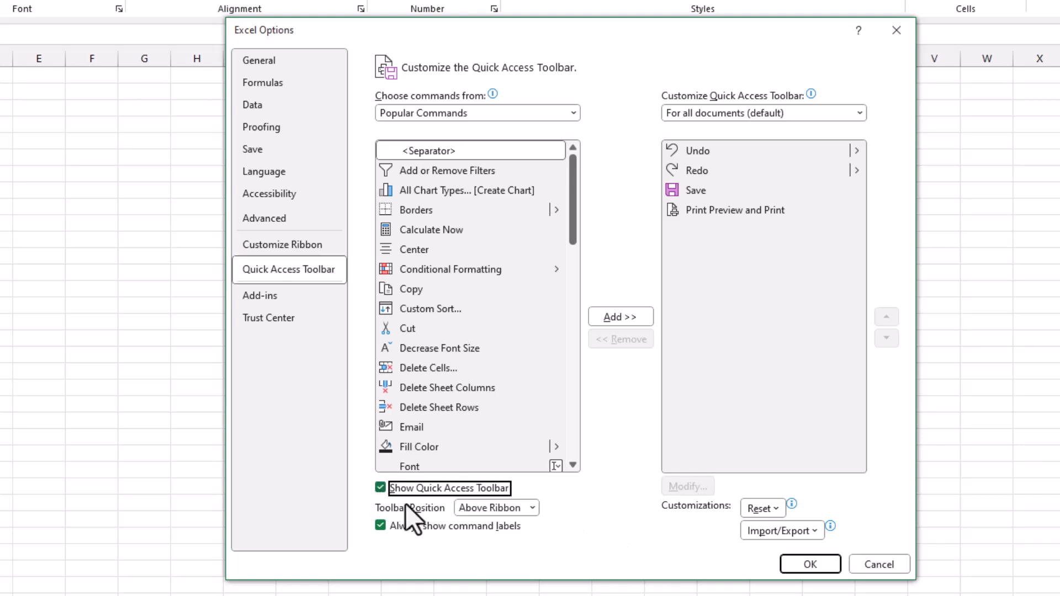
left_click(533, 509)
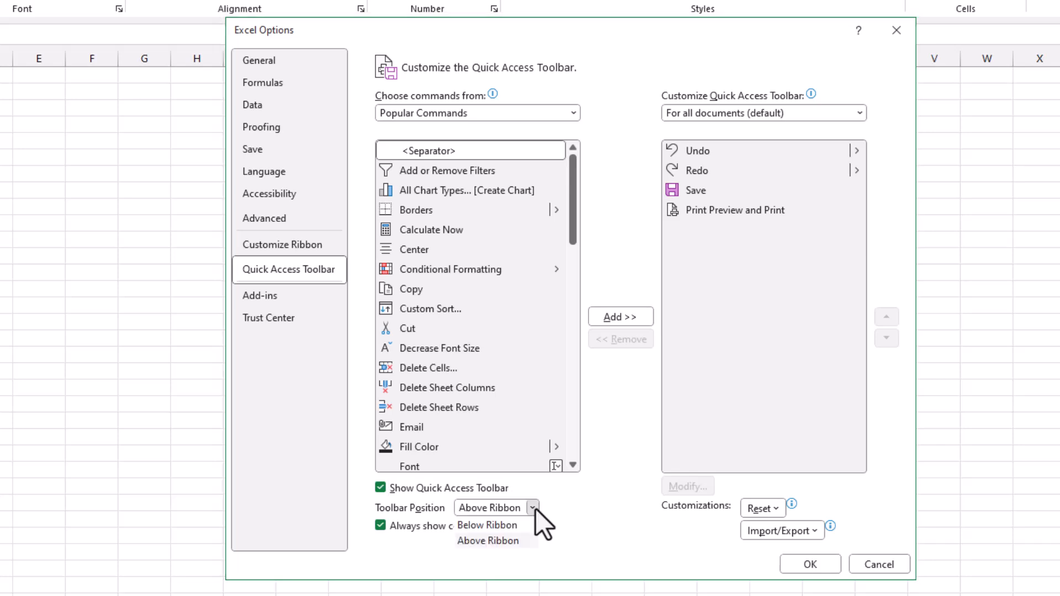
left_click(507, 525)
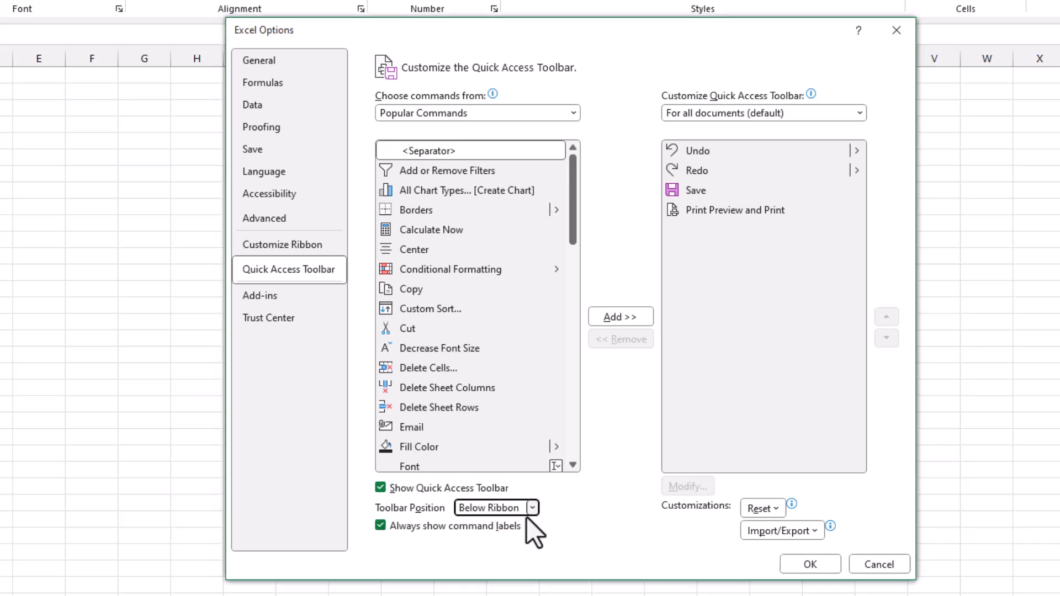
left_click(821, 565)
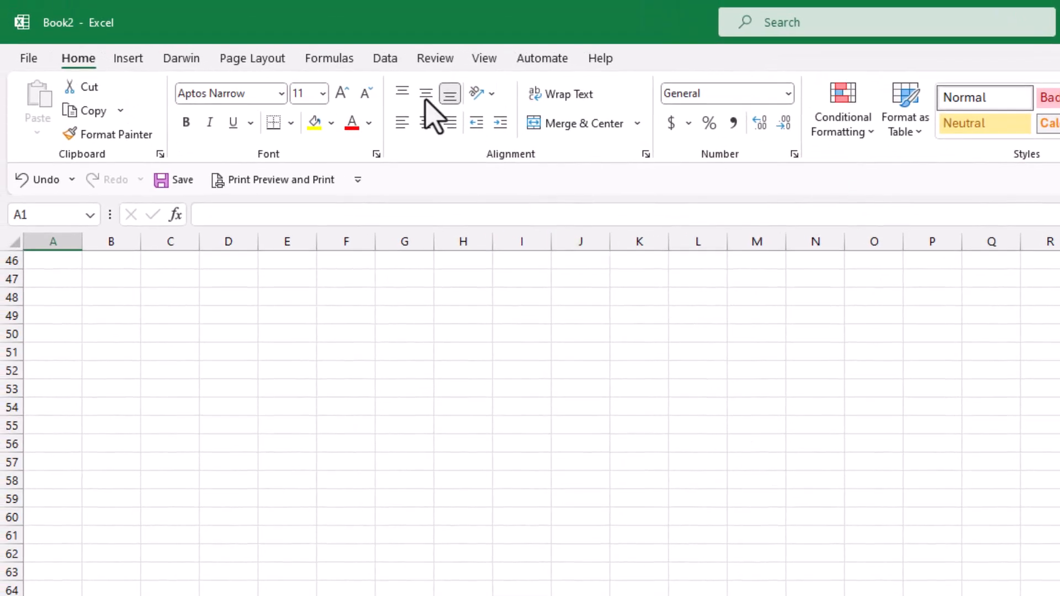